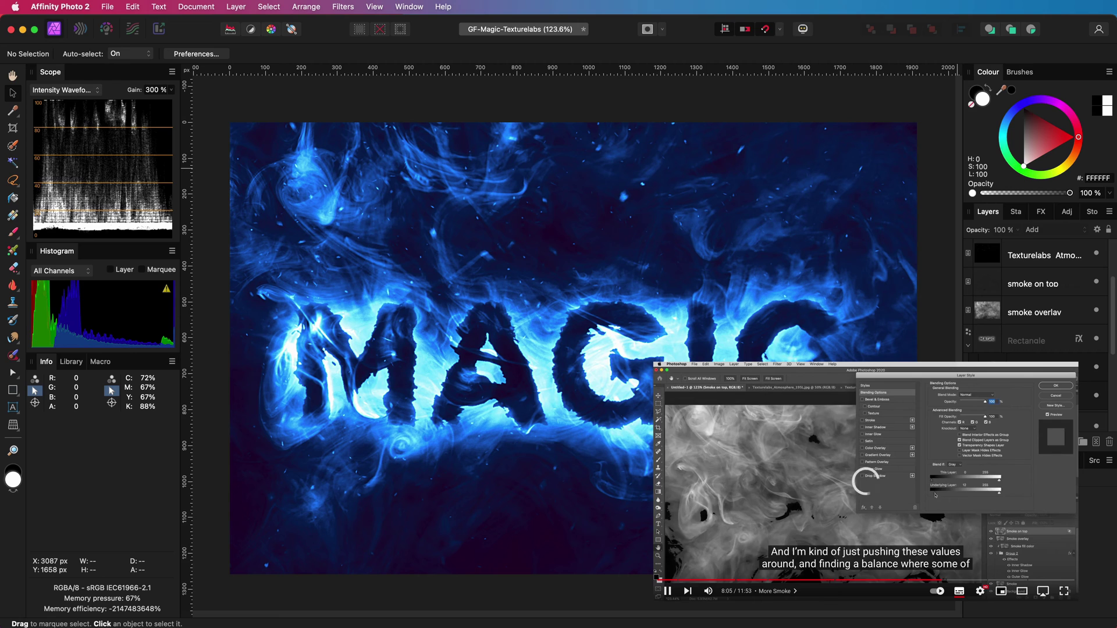
Skip forward through the smoke text reference video to its colour and layer-flattening part
{"action": "key", "text": "Right"}
{"action": "key", "text": "Right"}
{"action": "key", "text": "Right"}
{"action": "key", "text": "Right"}
{"action": "key", "text": "Right"}
{"action": "key", "text": "Right"}
{"action": "key", "text": "Right"}
{"action": "key", "text": "Right"}
{"action": "key", "text": "Right"}
{"action": "key", "text": "Right"}
{"action": "key", "text": "Right"}
{"action": "key", "text": "Right"}
{"action": "key", "text": "Right"}
{"action": "key", "text": "Right"}
{"action": "key", "text": "Right"}
{"action": "key", "text": "Right"}
{"action": "key", "text": "Right"}
{"action": "key", "text": "Right"}
{"action": "key", "text": "Right"}
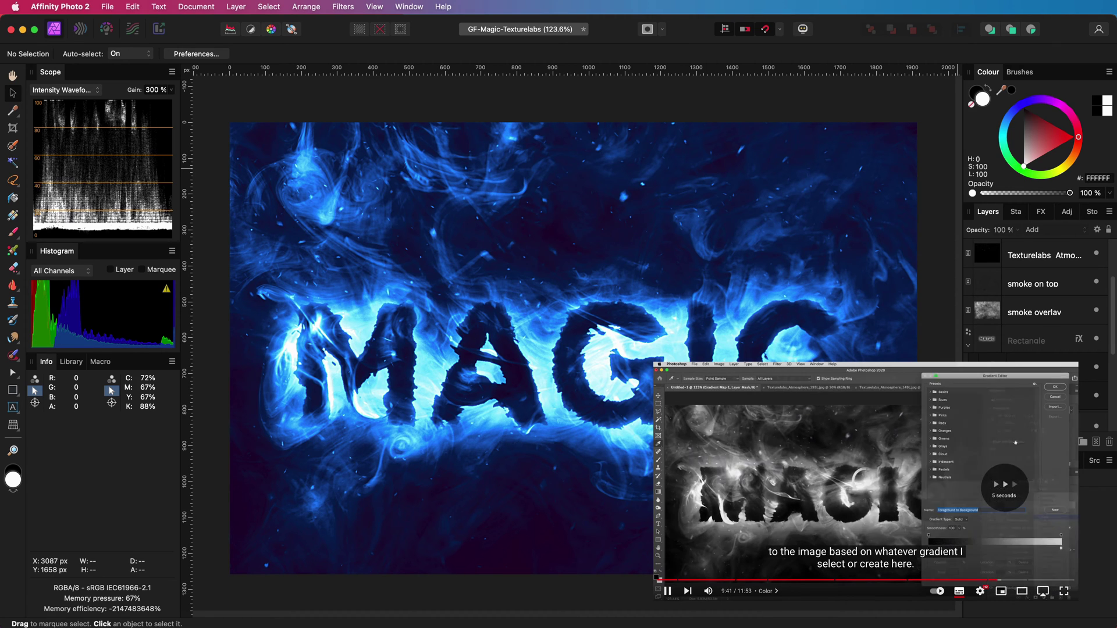
{"action": "key", "text": "Right"}
{"action": "key", "text": "Right"}
{"action": "key", "text": "Right"}
{"action": "key", "text": "Right"}
{"action": "key", "text": "Right"}
{"action": "key", "text": "Right"}
{"action": "key", "text": "Right"}
{"action": "key", "text": "Right"}
{"action": "key", "text": "Right"}
{"action": "key", "text": "Right"}
{"action": "key", "text": "Right"}
{"action": "key", "text": "Right"}
{"action": "key", "text": "Right"}
{"action": "key", "text": "Right"}
{"action": "key", "text": "Right"}
{"action": "key", "text": "Right"}
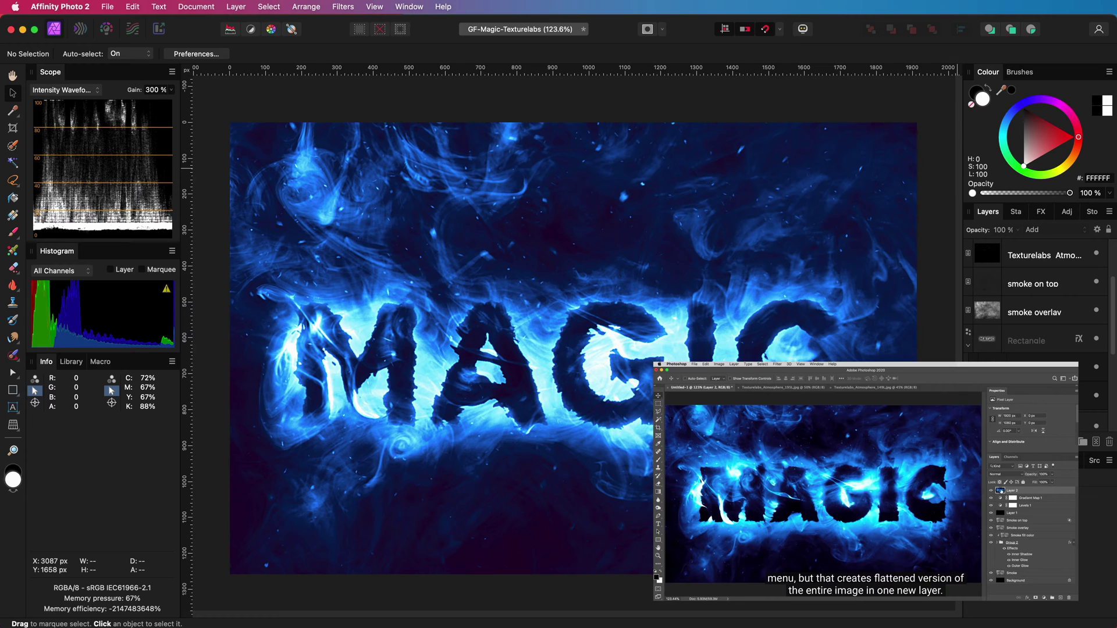
{"action": "left_click_drag", "start_coordinate": [1116, 465], "coordinate": [822, 57]}
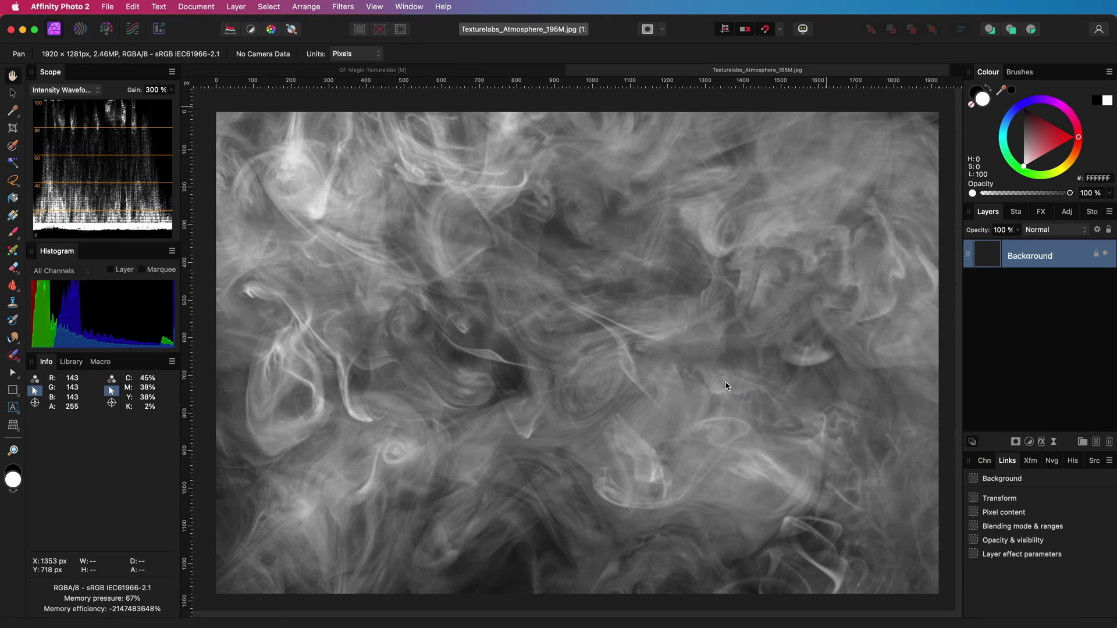
Add a black fill layer and place it beneath the smoke image layer
{"action": "key", "text": "super+shift+f"}
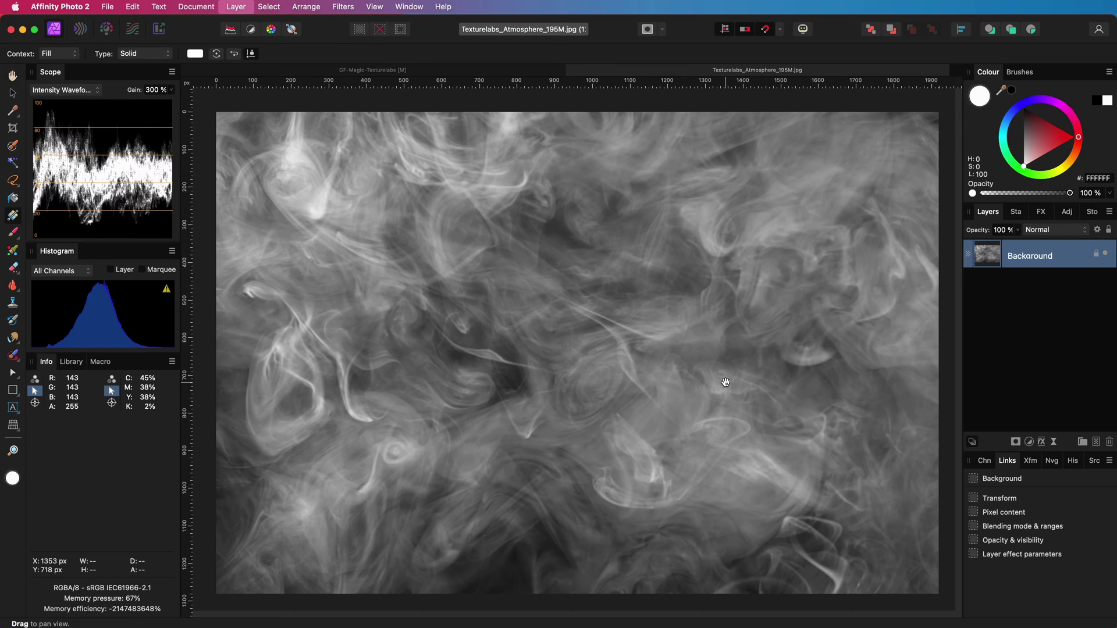
{"action": "left_click_drag", "start_coordinate": [1040, 134], "coordinate": [1002, 66]}
{"action": "left_click_drag", "start_coordinate": [987, 247], "coordinate": [994, 303]}
Rename the Background image layer as smoke
{"action": "left_click", "coordinate": [1029, 256]}
{"action": "double_click", "coordinate": [1029, 256]}
{"action": "type", "text": "smoke"}
{"action": "key", "text": "Return"}
Add the art text MAGIC at about 466 pt over the smoke and set its font to Novecento Bold
{"action": "key", "text": "t"}
{"action": "left_click_drag", "start_coordinate": [377, 265], "coordinate": [489, 396]}
{"action": "type", "text": "MAGIC"}
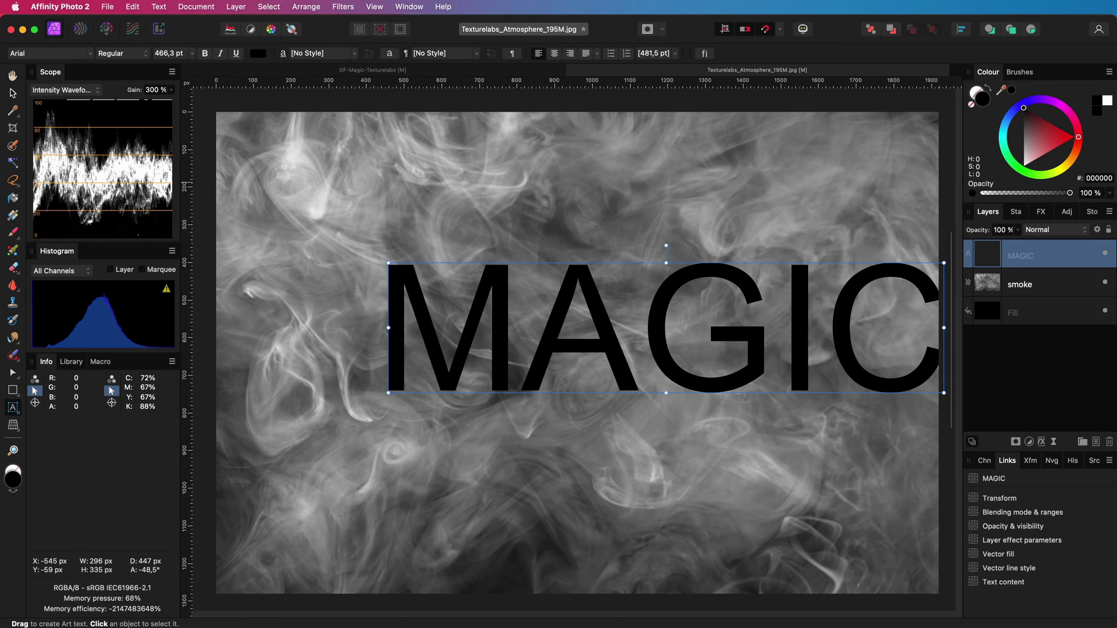
{"action": "key", "text": "Escape"}
{"action": "left_click", "coordinate": [145, 53]}
{"action": "left_click", "coordinate": [228, 67]}
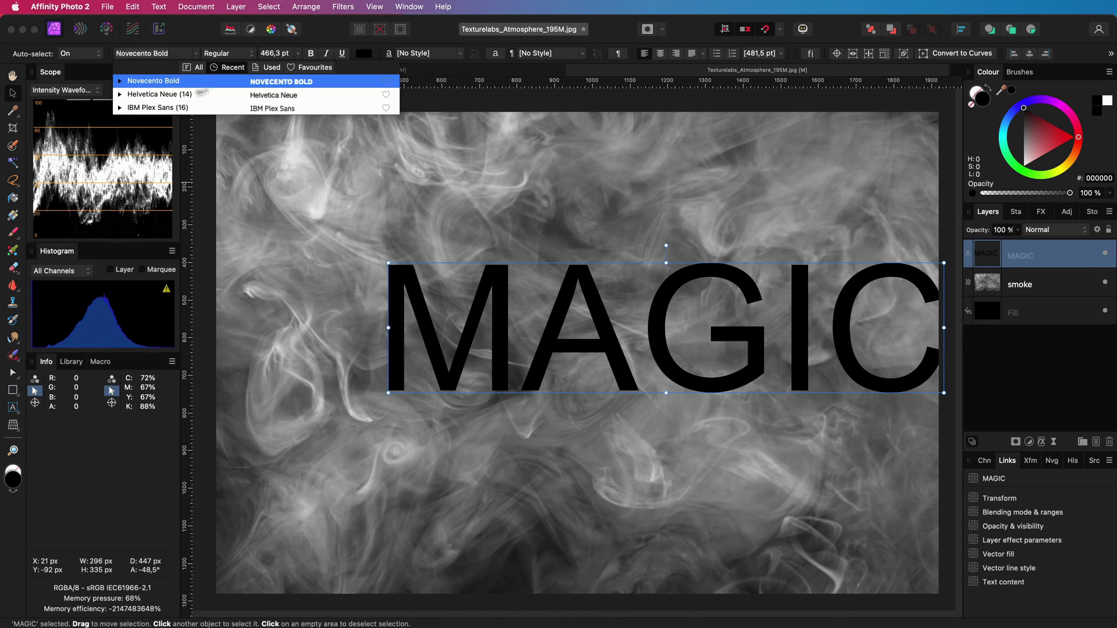
{"action": "left_click", "coordinate": [185, 82]}
Move the MAGIC text to the middle of the canvas and fill it with white
{"action": "left_click_drag", "start_coordinate": [784, 361], "coordinate": [721, 381]}
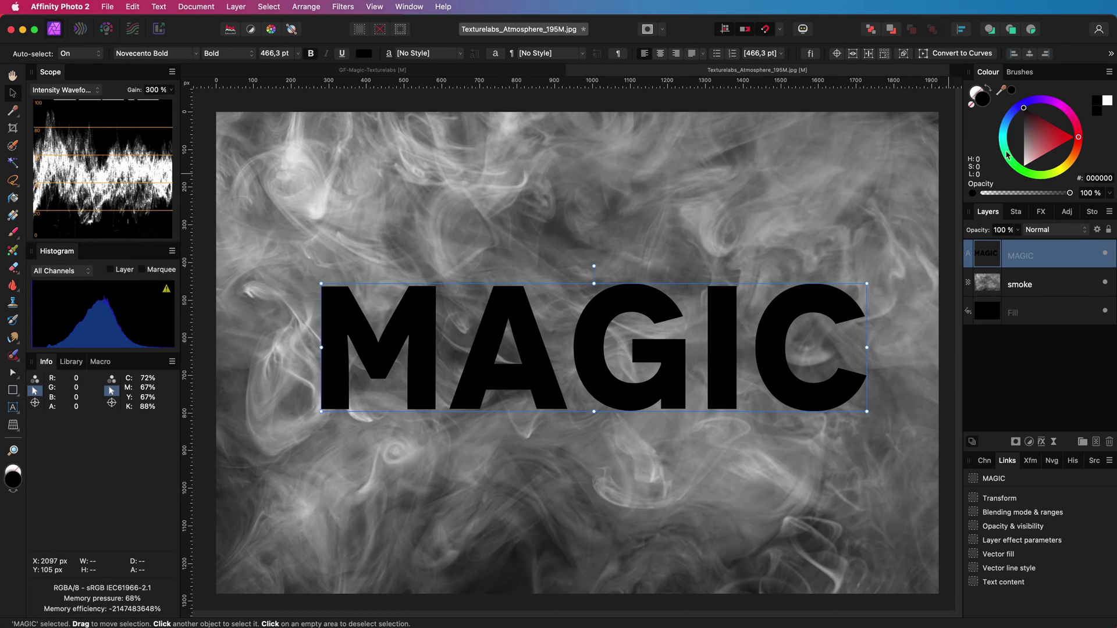
{"action": "left_click_drag", "start_coordinate": [1047, 143], "coordinate": [996, 179]}
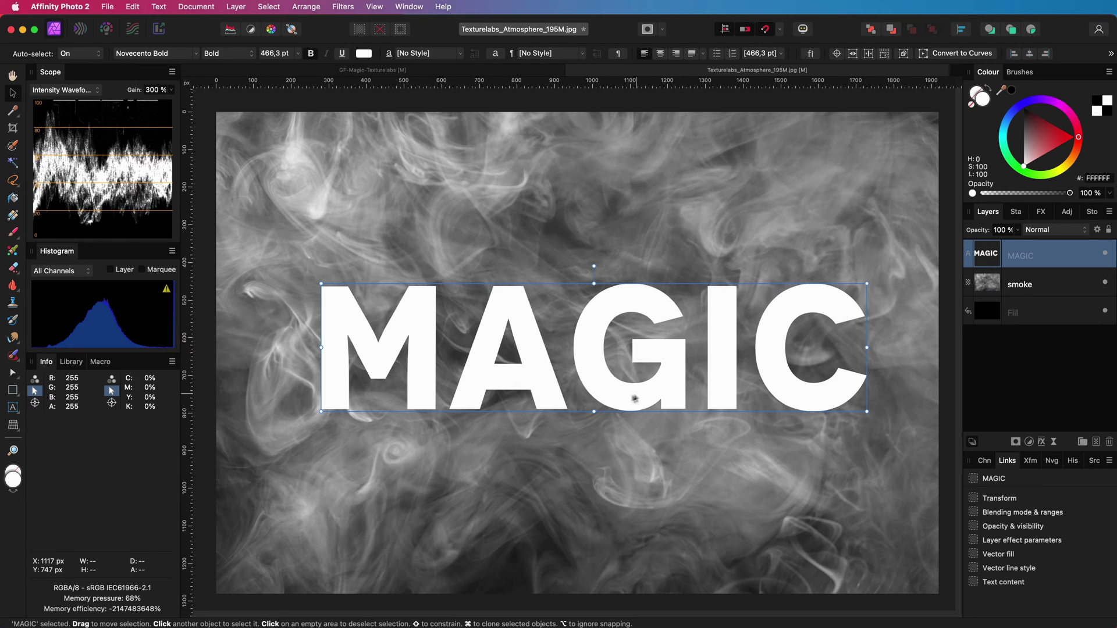
Give the MAGIC text an outline layer effect with a 100 px radius and the Contour fill style
{"action": "left_click", "coordinate": [1043, 444]}
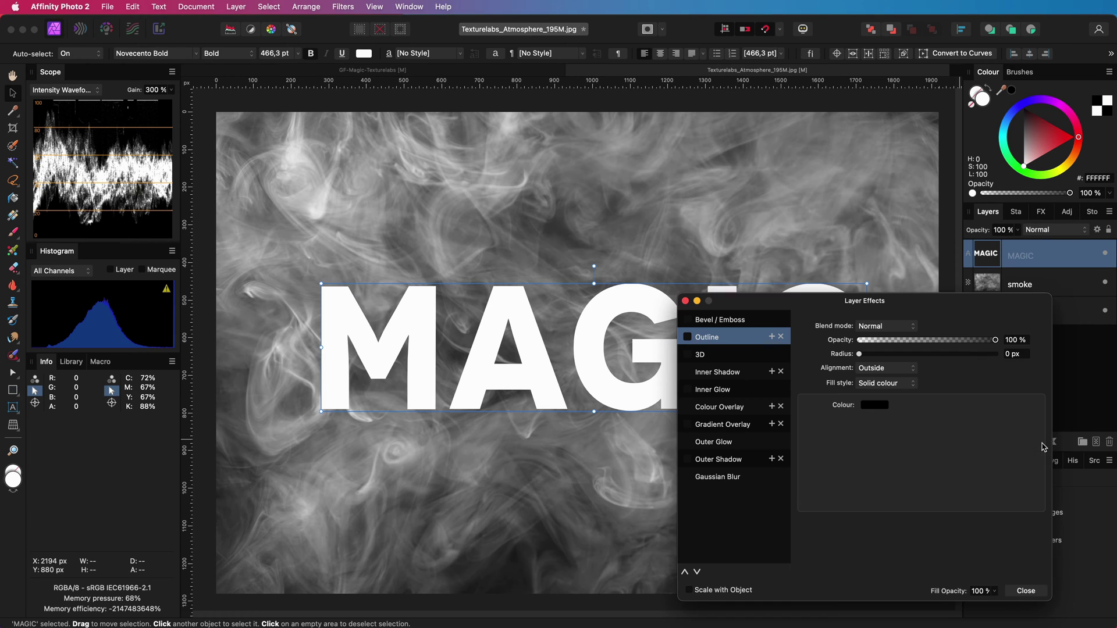
{"action": "left_click", "coordinate": [689, 337]}
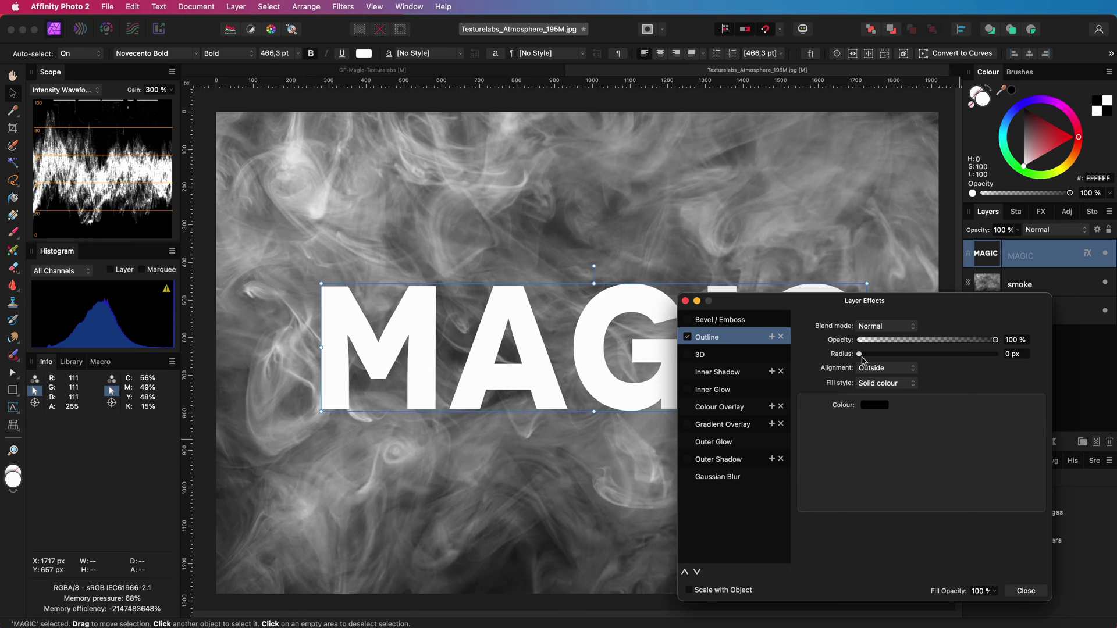
{"action": "left_click_drag", "start_coordinate": [860, 354], "coordinate": [997, 359]}
{"action": "left_click", "coordinate": [886, 383]}
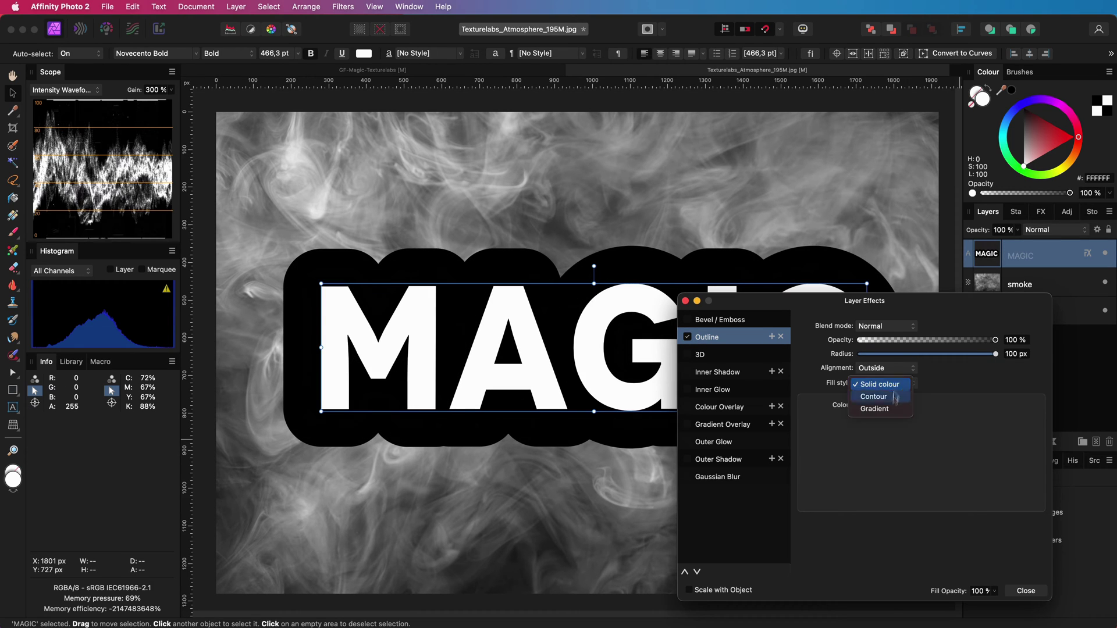
{"action": "left_click", "coordinate": [894, 409]}
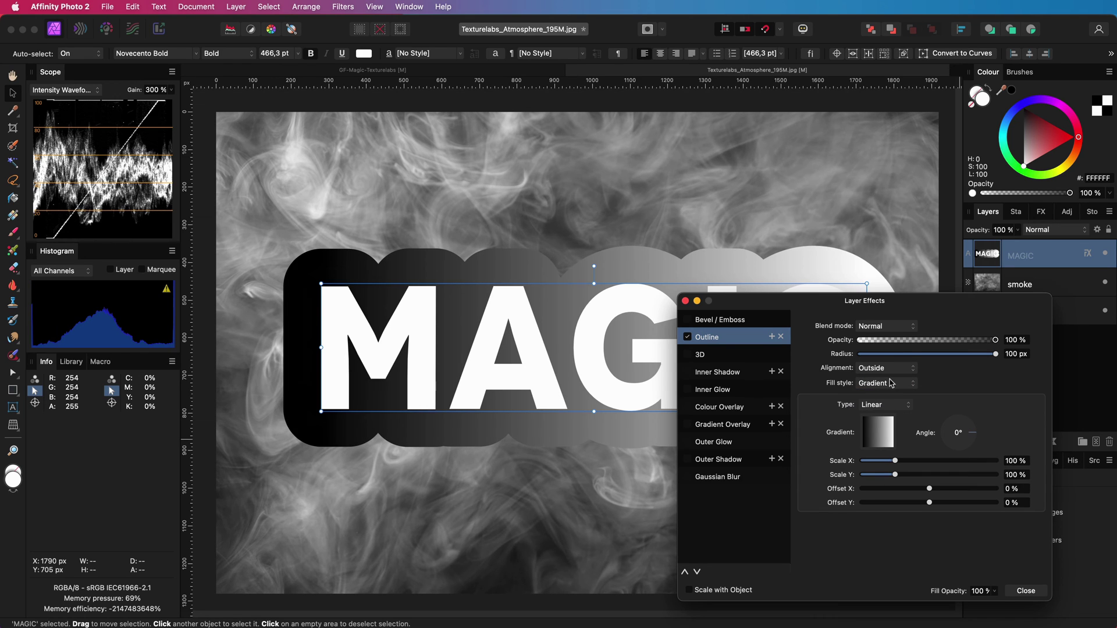
{"action": "left_click", "coordinate": [890, 383]}
{"action": "left_click", "coordinate": [875, 372]}
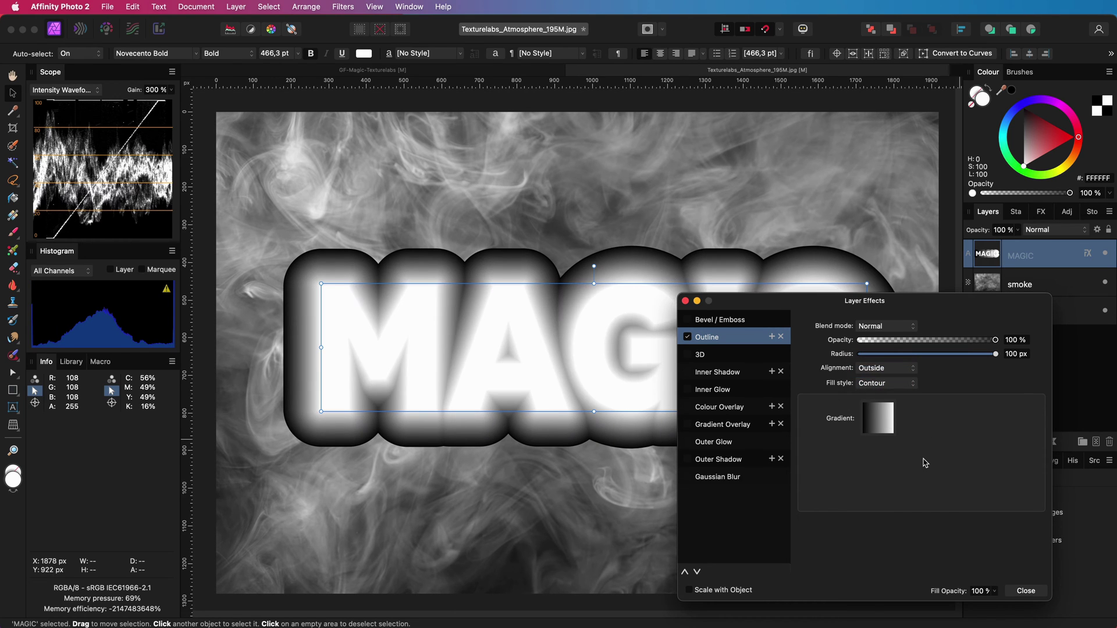
Set the text outline's alignment to Centre and its radius to 300 px, and finish the layer effects
{"action": "left_click", "coordinate": [885, 368]}
{"action": "left_click", "coordinate": [878, 386]}
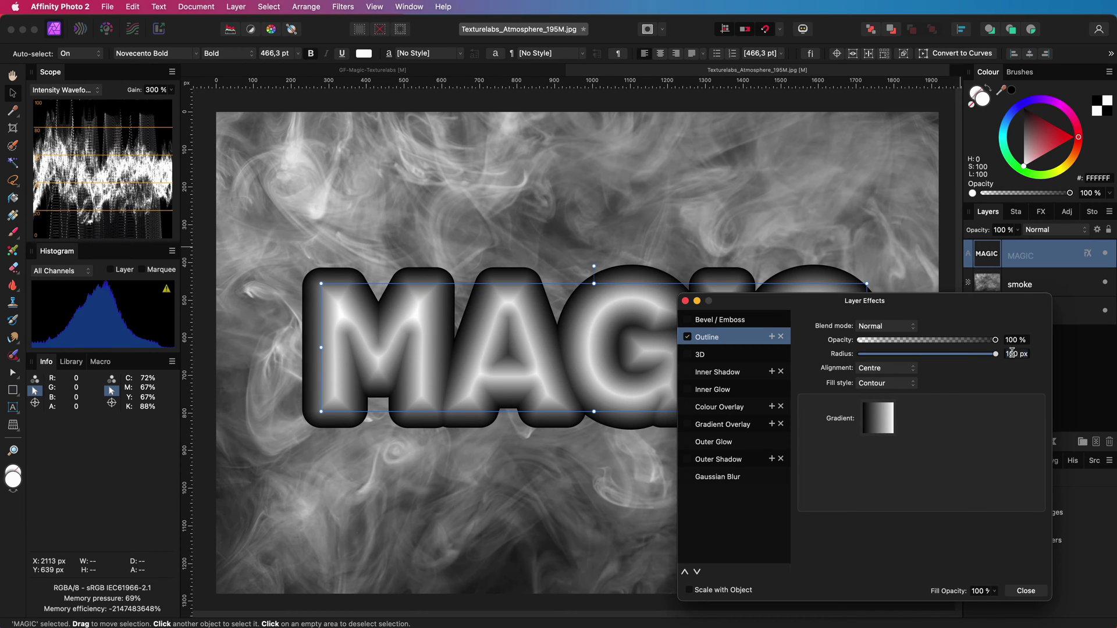
{"action": "key", "text": "BackSpace"}
{"action": "type", "text": "3"}
{"action": "key", "text": "Return"}
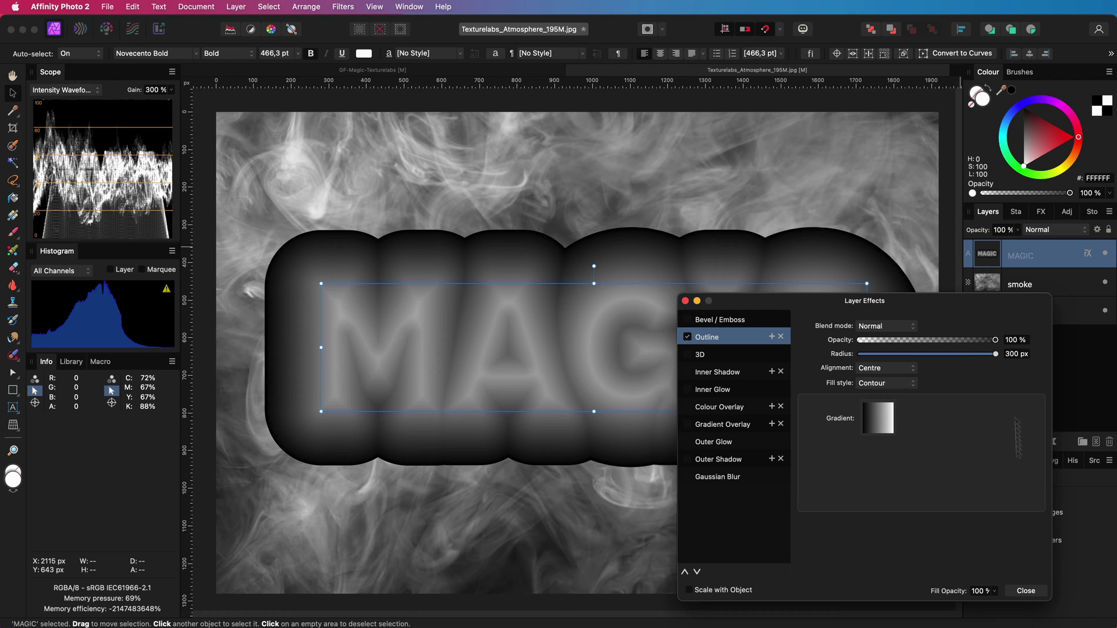
{"action": "left_click", "coordinate": [1025, 590]}
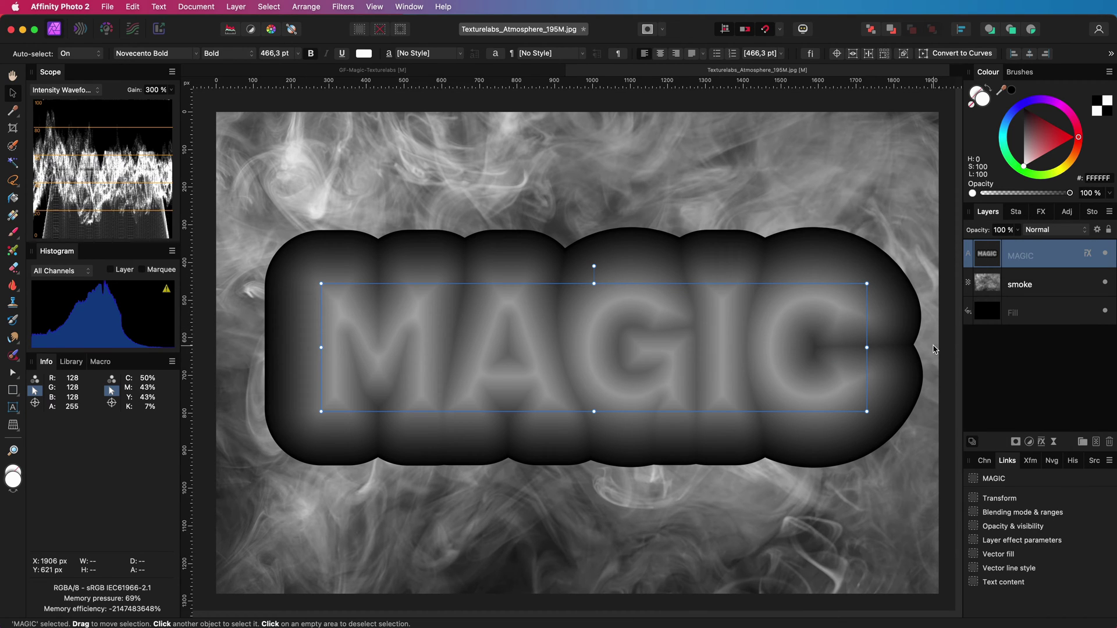
Duplicate the smoke layer and place the copy above the MAGIC text layer
{"action": "left_click", "coordinate": [989, 291]}
{"action": "key", "text": "super+j"}
{"action": "left_click_drag", "start_coordinate": [989, 294], "coordinate": [1007, 247]}
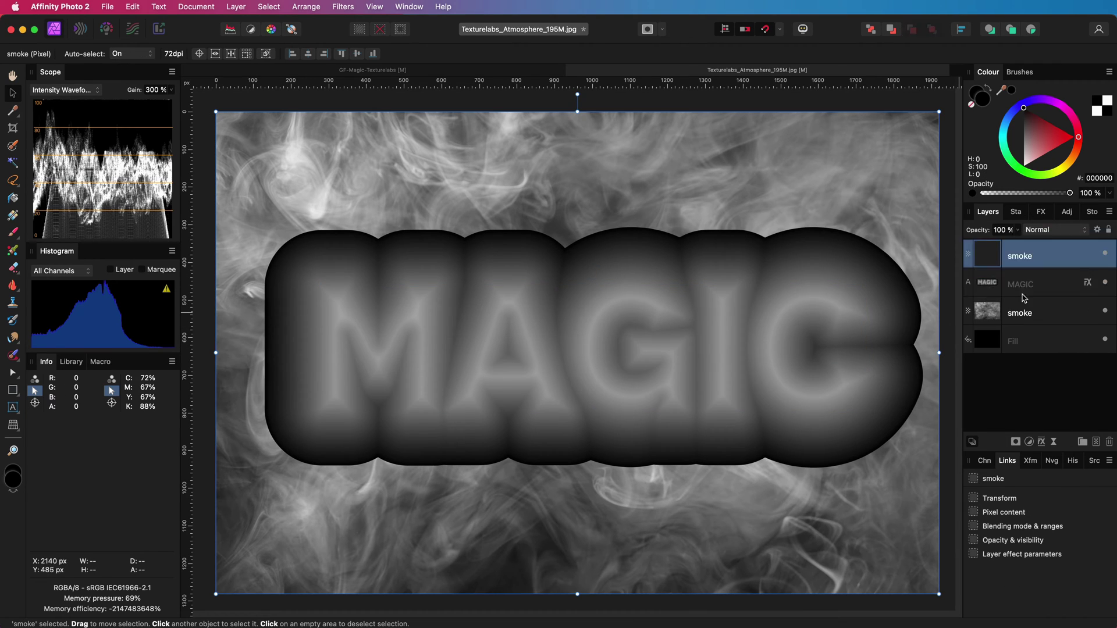
Apply a live High Pass filter to the upper smoke layer, raising the radius until the smoke detail shows
{"action": "left_click", "coordinate": [1052, 442]}
{"action": "left_click", "coordinate": [1076, 620]}
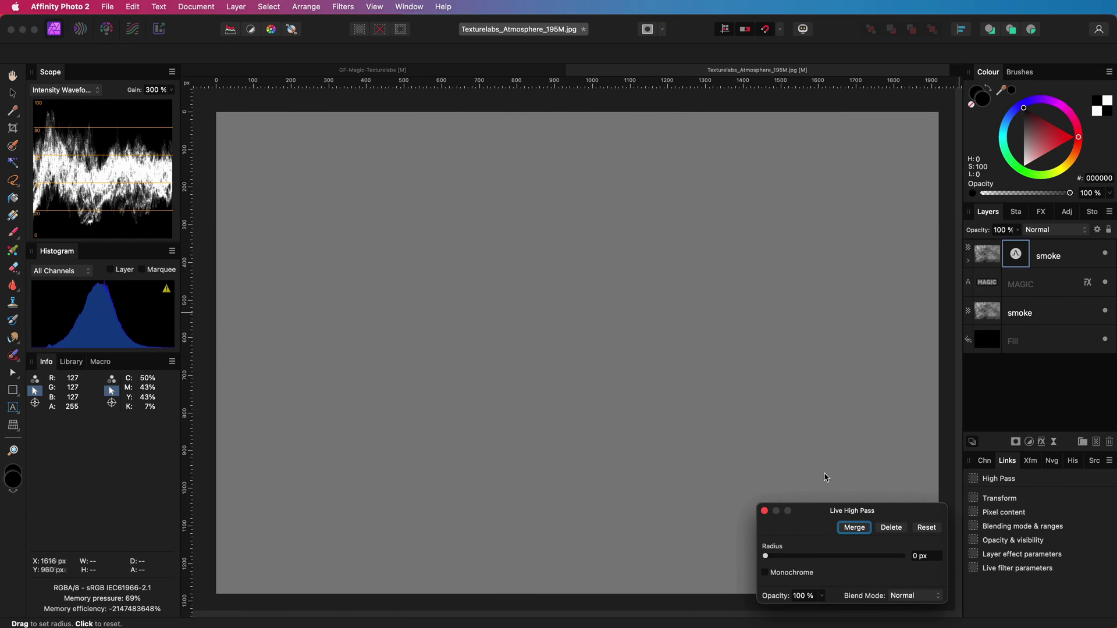
{"action": "left_click_drag", "start_coordinate": [766, 555], "coordinate": [848, 559]}
{"action": "left_click", "coordinate": [854, 527]}
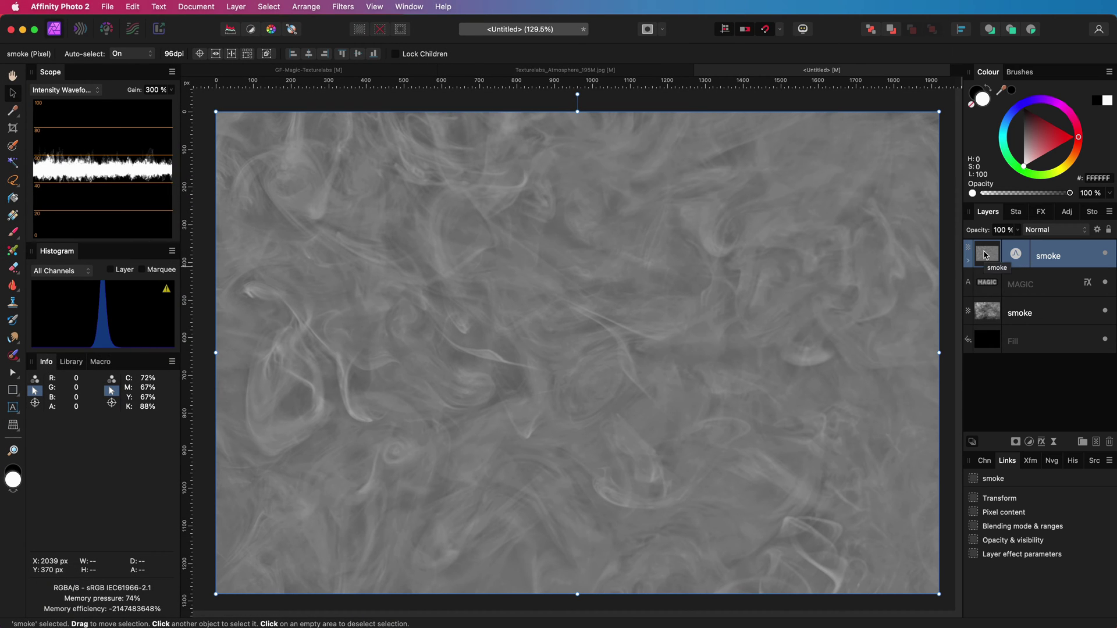
Try nesting the high-passed smoke layer inside the MAGIC text and adding a red fill layer above it there
{"action": "left_click_drag", "start_coordinate": [987, 256], "coordinate": [1047, 285]}
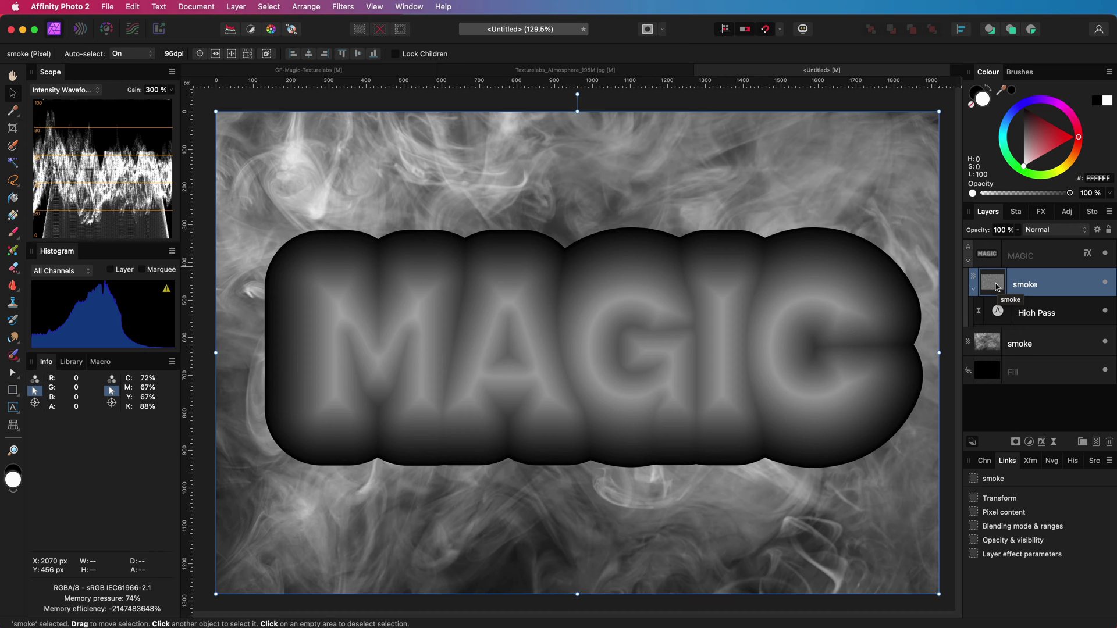
{"action": "key", "text": "super+shift+f"}
{"action": "left_click_drag", "start_coordinate": [1060, 137], "coordinate": [1099, 137]}
Reduce the MAGIC text's outline radius to about 18.2 px to expose the nested red fill
{"action": "left_click", "coordinate": [998, 255]}
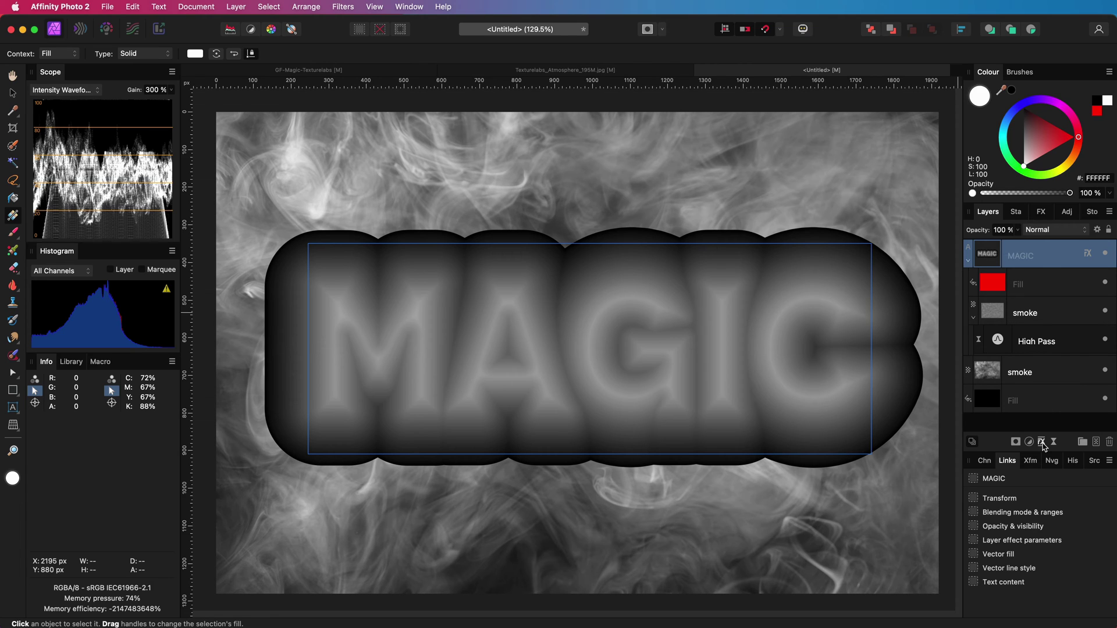
{"action": "left_click", "coordinate": [1041, 442]}
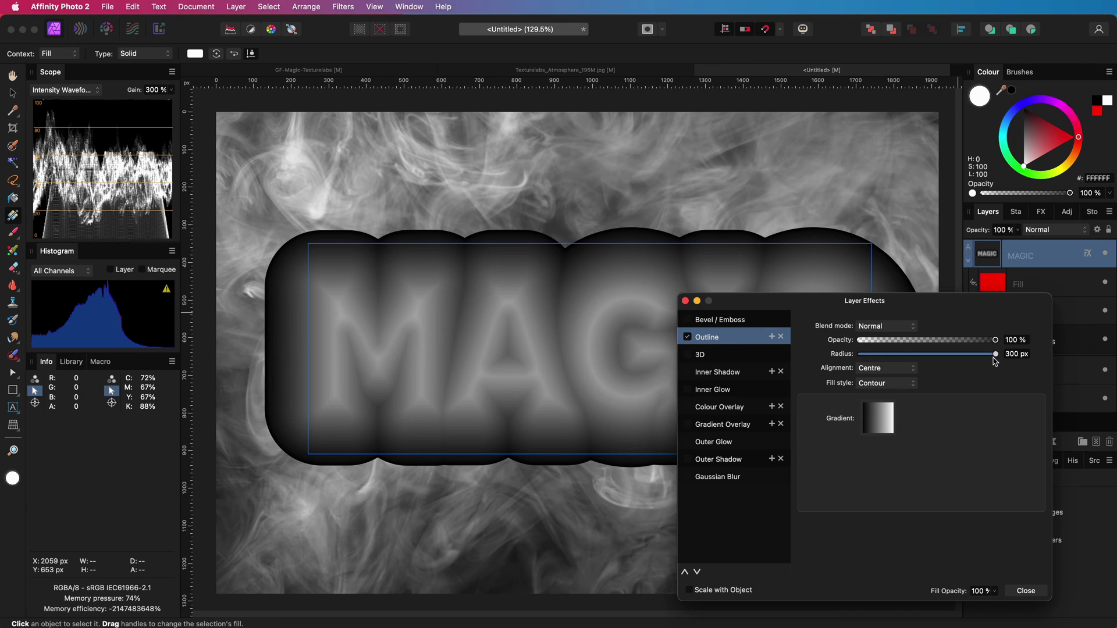
{"action": "left_click_drag", "start_coordinate": [994, 357], "coordinate": [932, 360]}
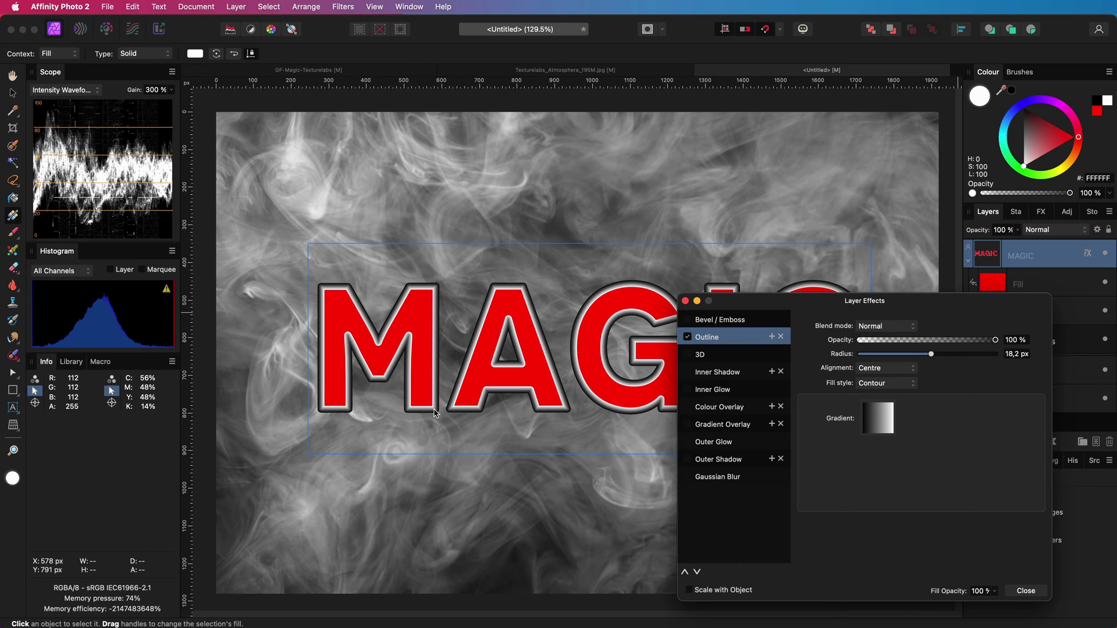
{"action": "left_click", "coordinate": [685, 301]}
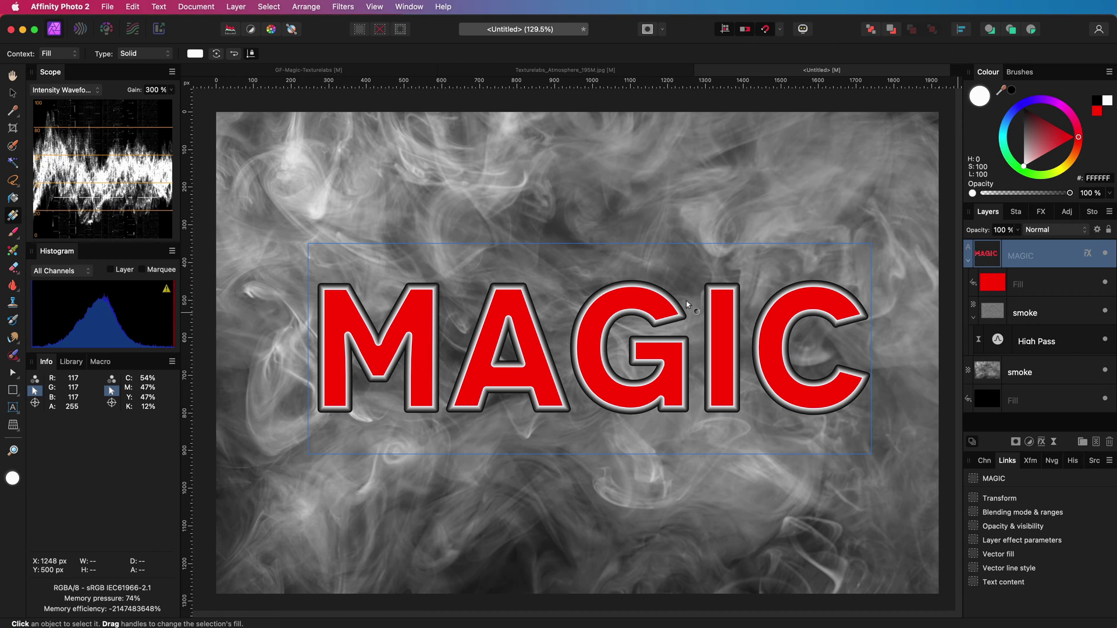
Delete the red fill layer nested inside the MAGIC text
{"action": "left_click", "coordinate": [1001, 283]}
{"action": "key", "text": "Delete"}
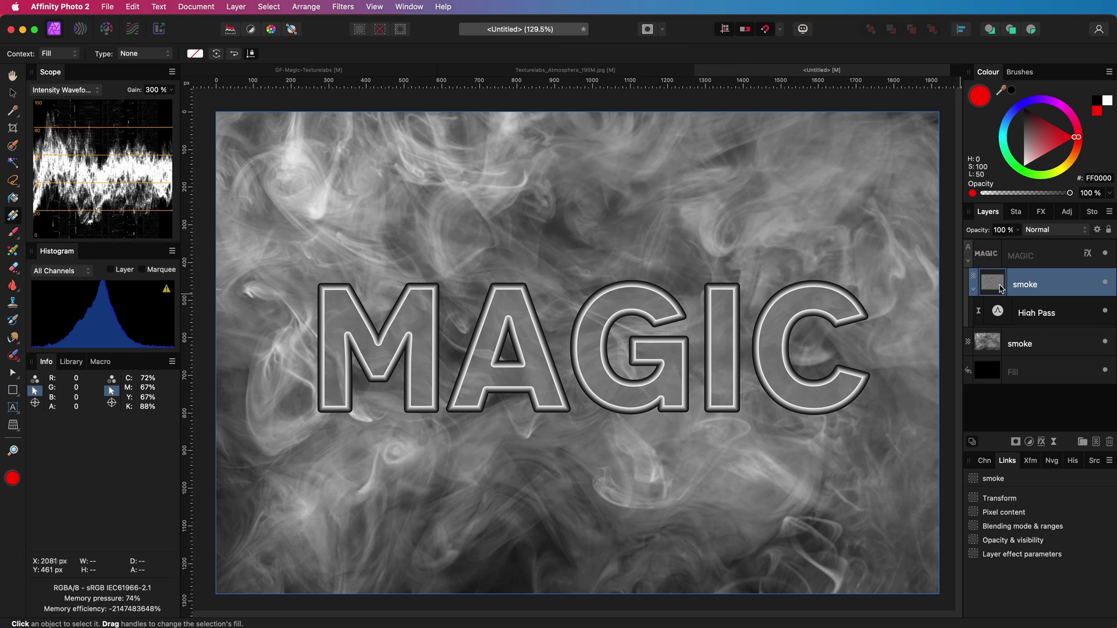
Undo the red fill deletion, the outline radius change, the red fill layer and the nesting of the smoke layer
{"action": "key", "text": "super+z"}
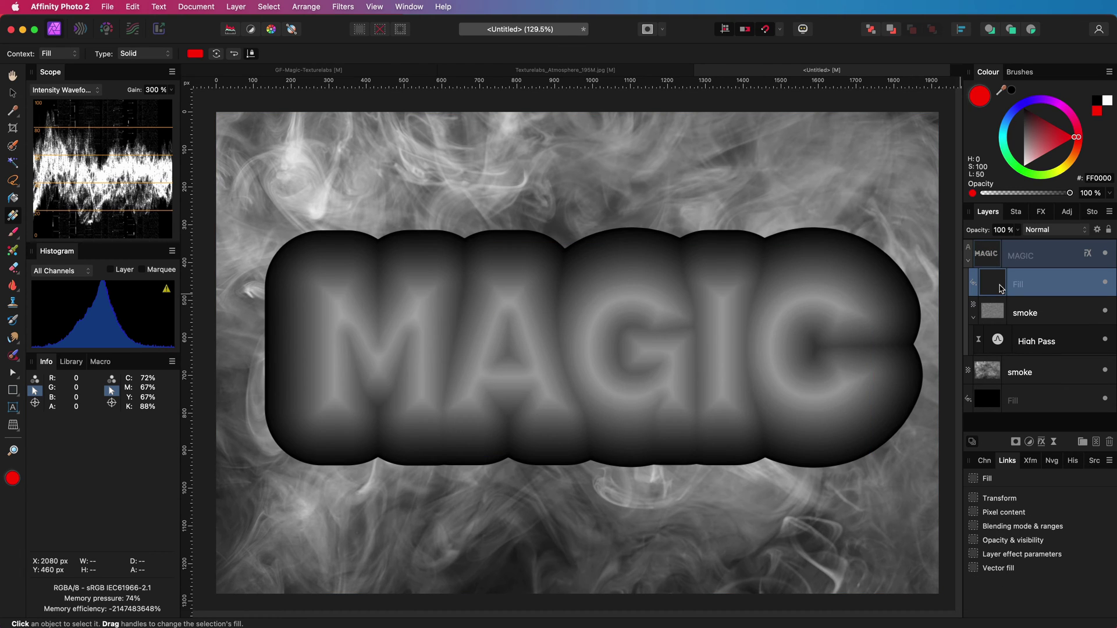
{"action": "key", "text": "super+z"}
{"action": "key", "text": "super+z"}
{"action": "key", "text": "super+z"}
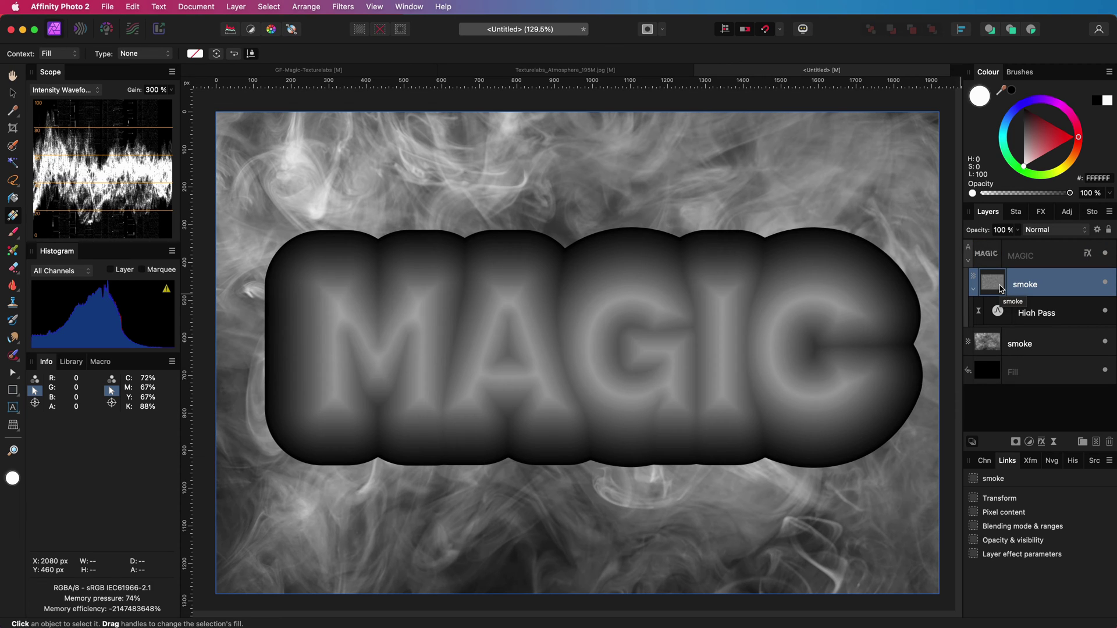
{"action": "key", "text": "super+z"}
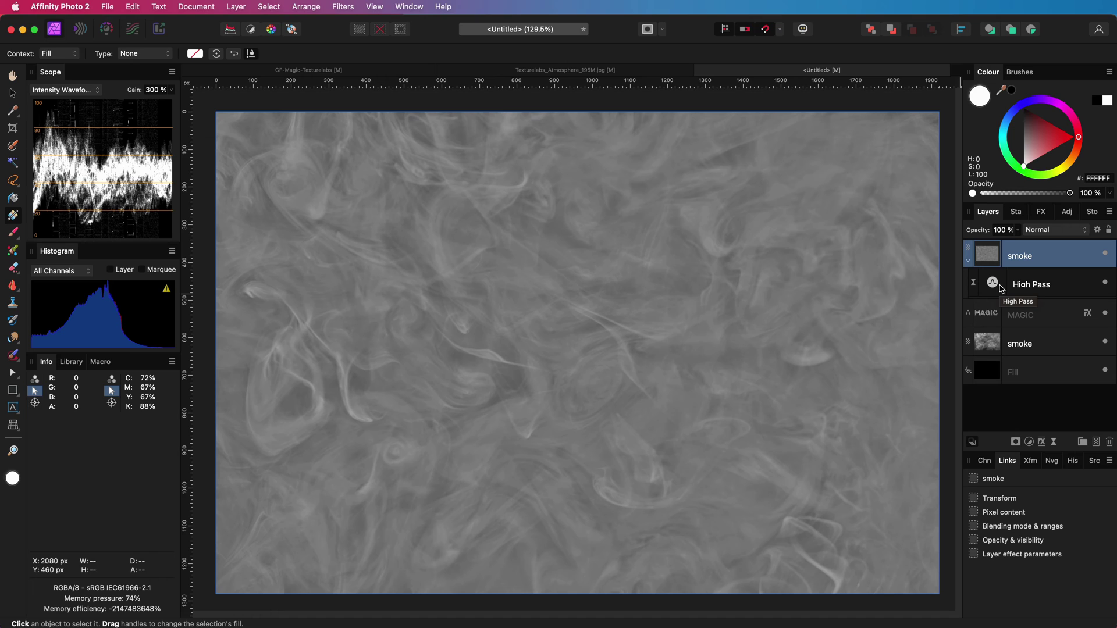
Set the blend mode of the upper smoke layer, which carries the High Pass filter, to Hard Mix
{"action": "left_click", "coordinate": [968, 260]}
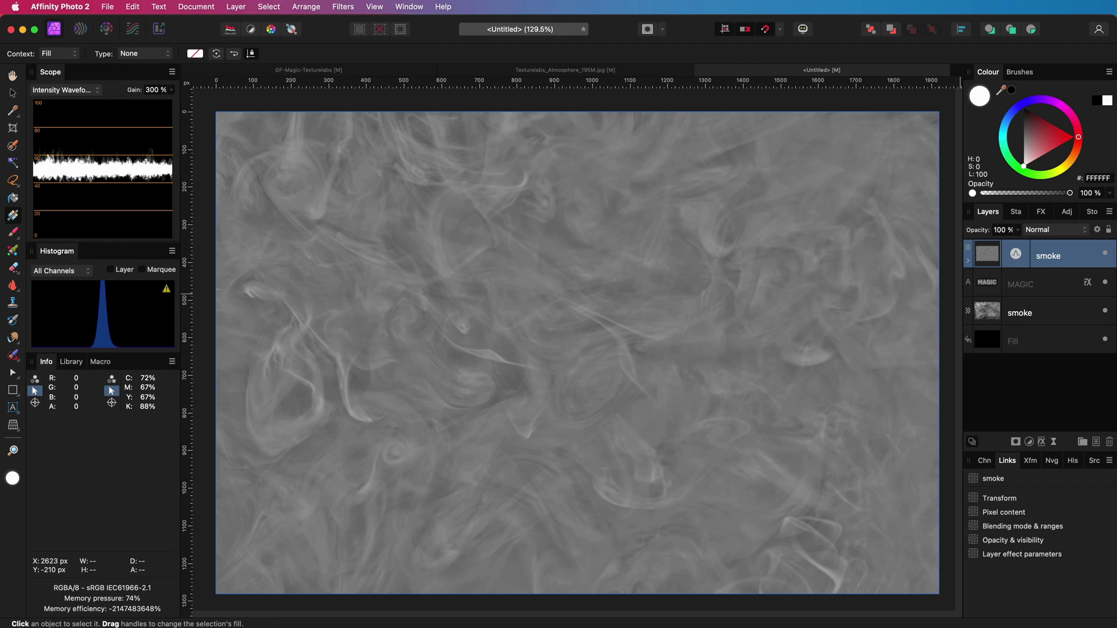
{"action": "left_click", "coordinate": [993, 257]}
{"action": "left_click", "coordinate": [989, 255]}
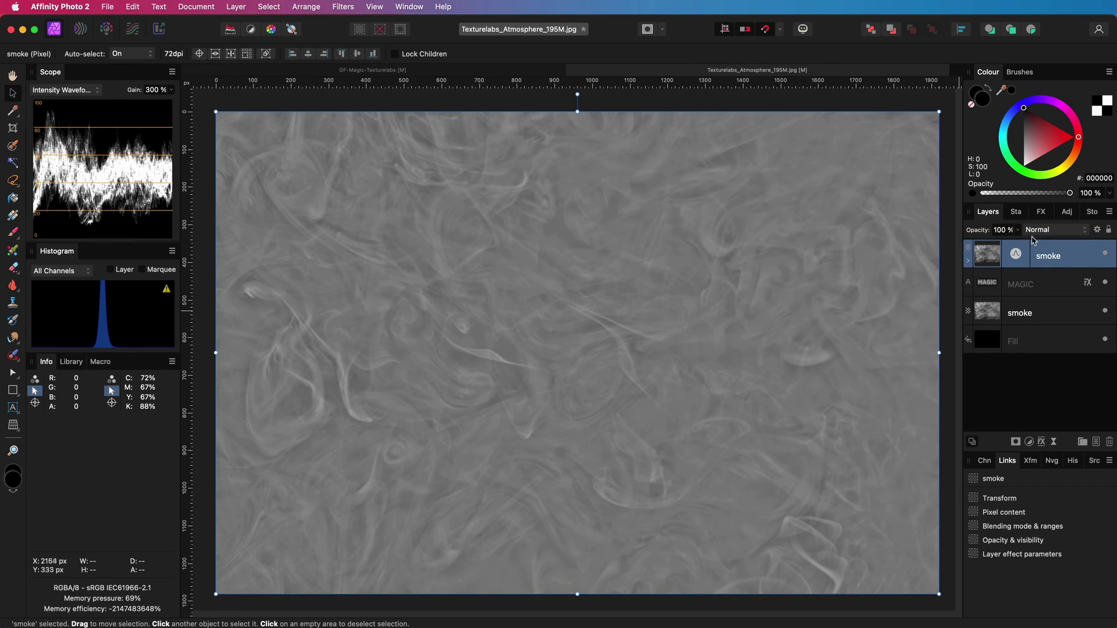
{"action": "left_click", "coordinate": [1037, 231]}
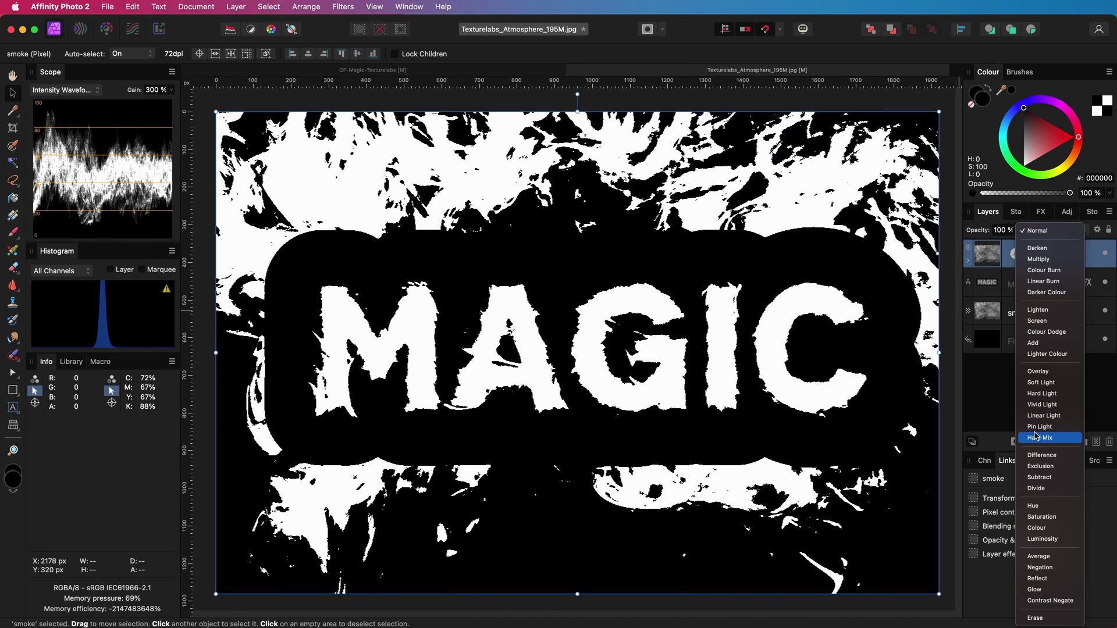
{"action": "left_click", "coordinate": [1036, 438]}
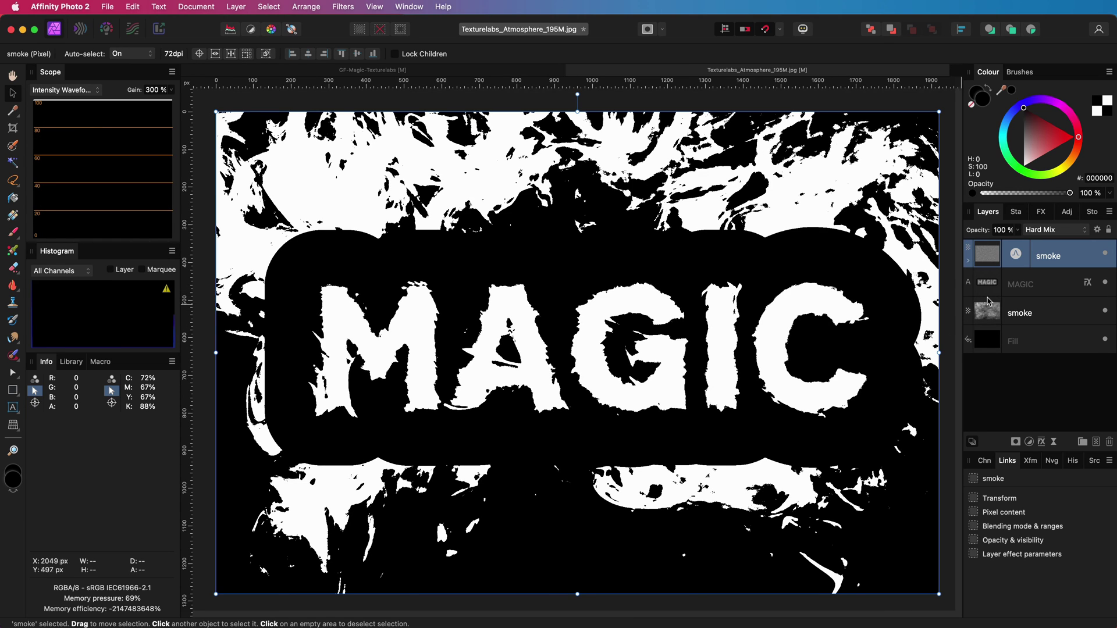
Duplicate the black fill layer and place the copy between the MAGIC text and the lower smoke layer
{"action": "left_click", "coordinate": [988, 347]}
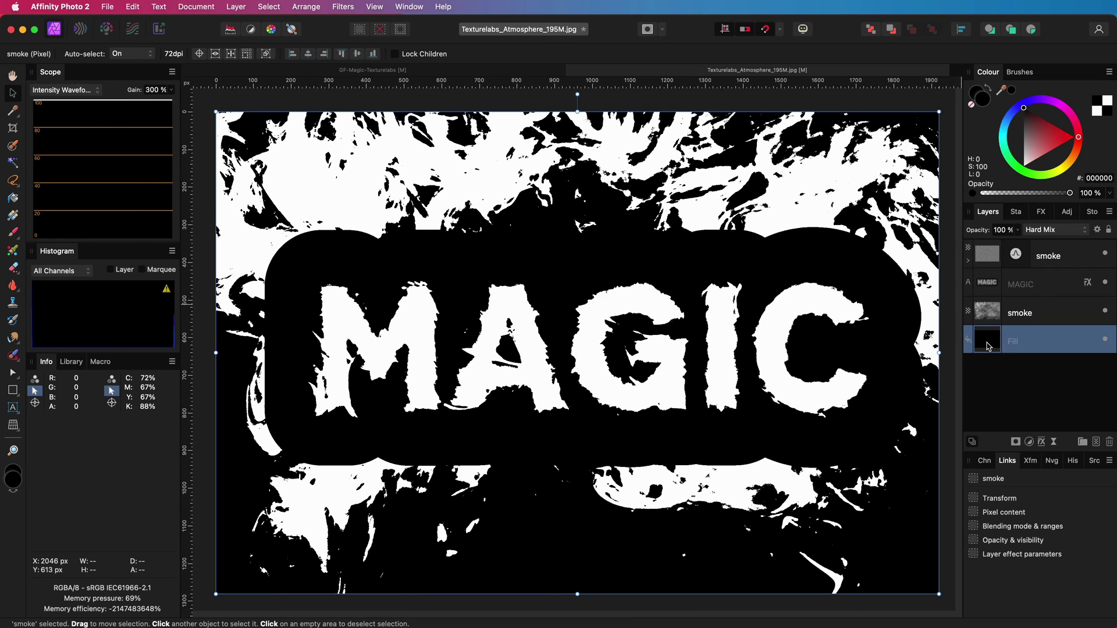
{"action": "key", "text": "super+j"}
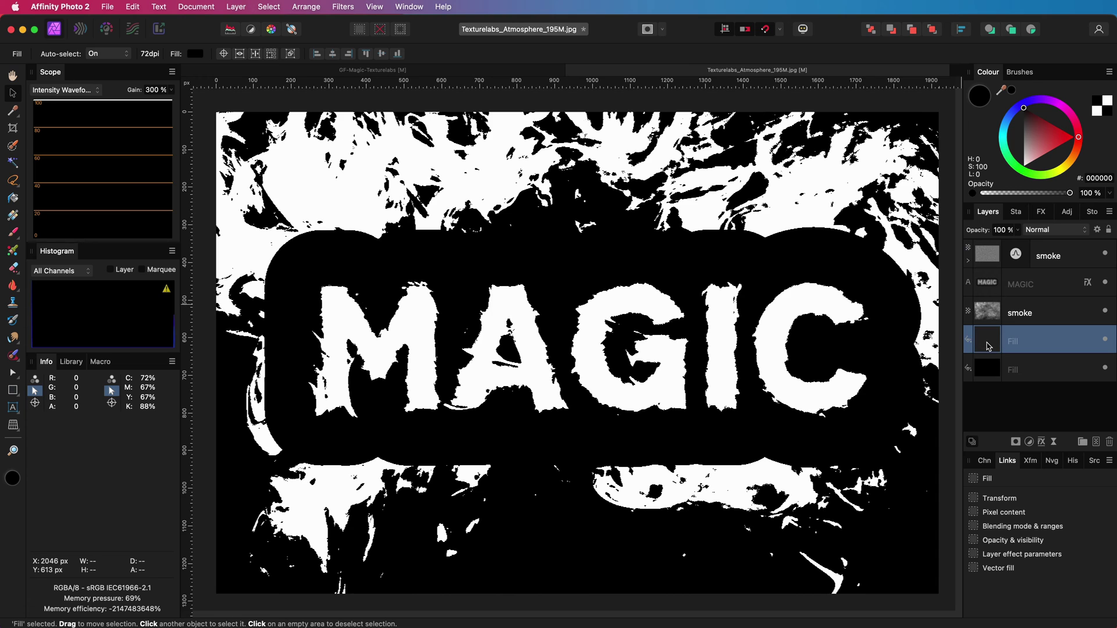
{"action": "left_click_drag", "start_coordinate": [988, 347], "coordinate": [1050, 318]}
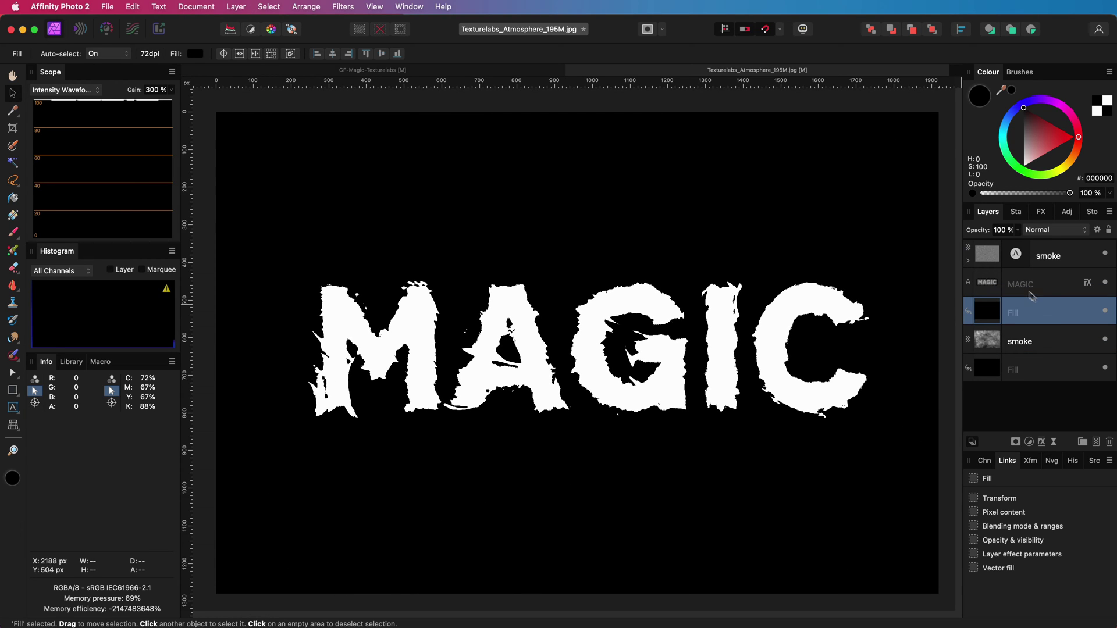
Group the upper smoke layer, the MAGIC text and the black fill copy directly beneath it
{"action": "left_click", "coordinate": [1024, 256]}
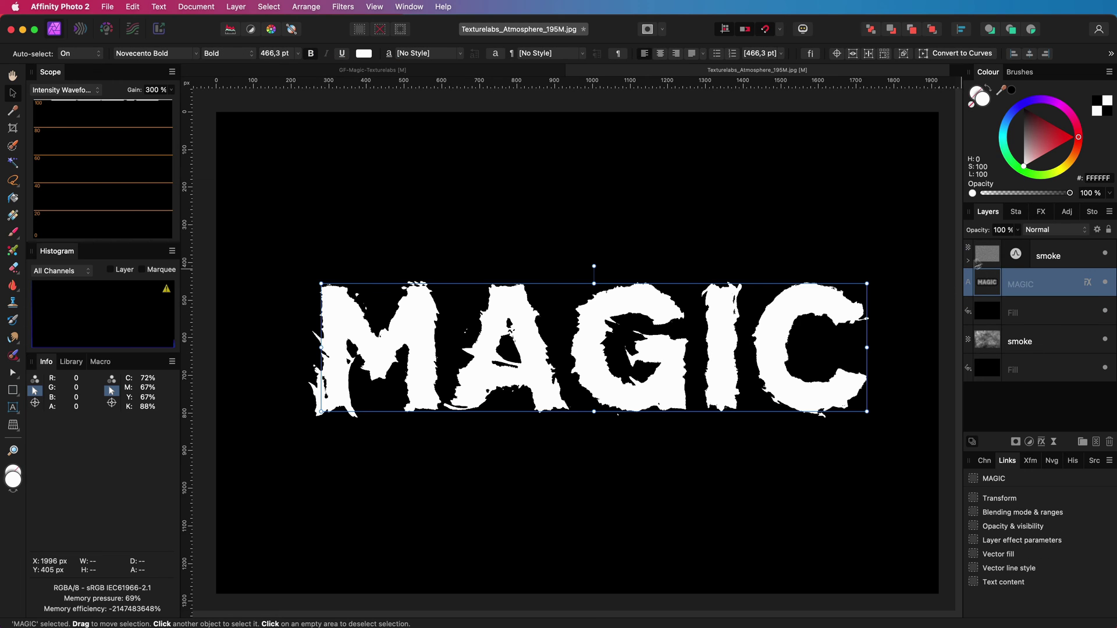
{"action": "left_click_drag", "start_coordinate": [731, 303], "coordinate": [707, 260]}
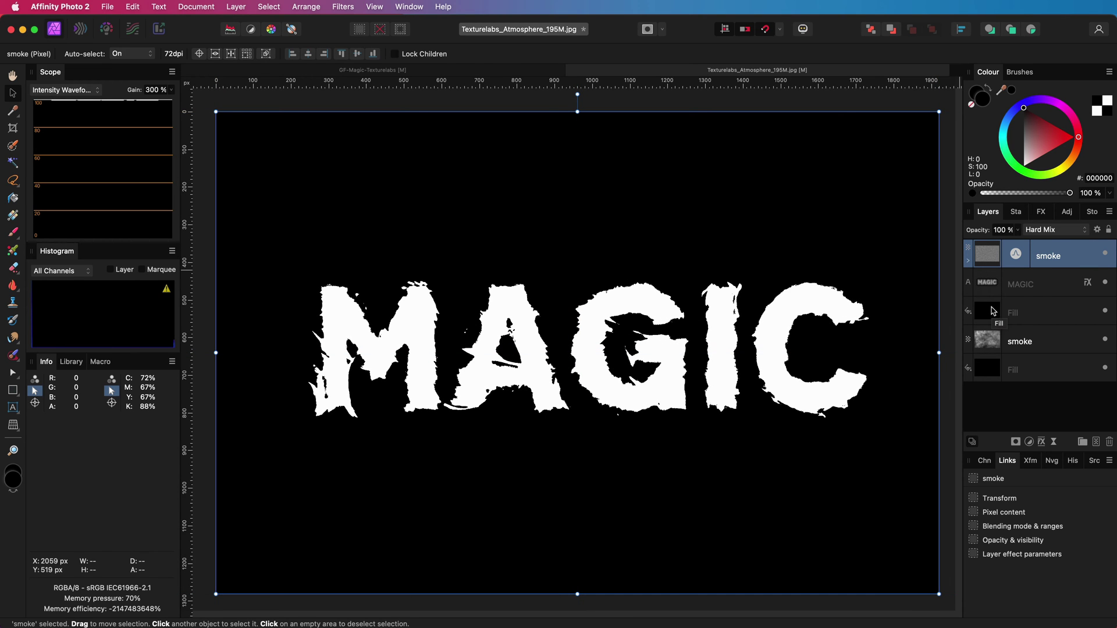
{"action": "left_click", "coordinate": [993, 311], "text": "shift"}
{"action": "key", "text": "super+g"}
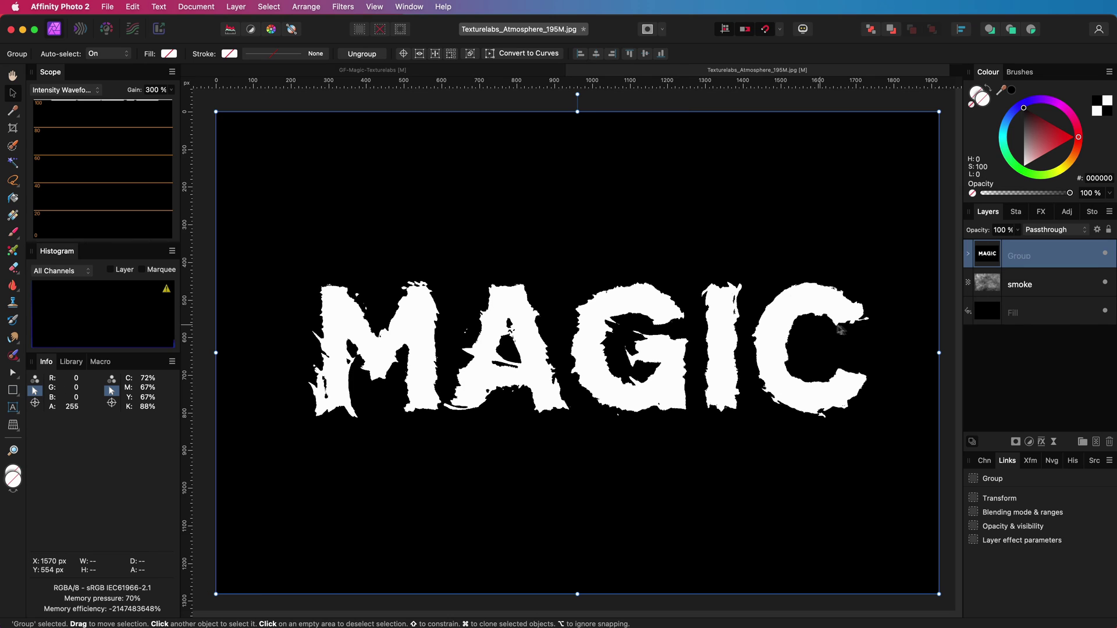
Lower the black end of the group's source layer range to 0% output in a linear ramp
{"action": "left_click", "coordinate": [1097, 230]}
{"action": "left_click_drag", "start_coordinate": [491, 340], "coordinate": [479, 530]}
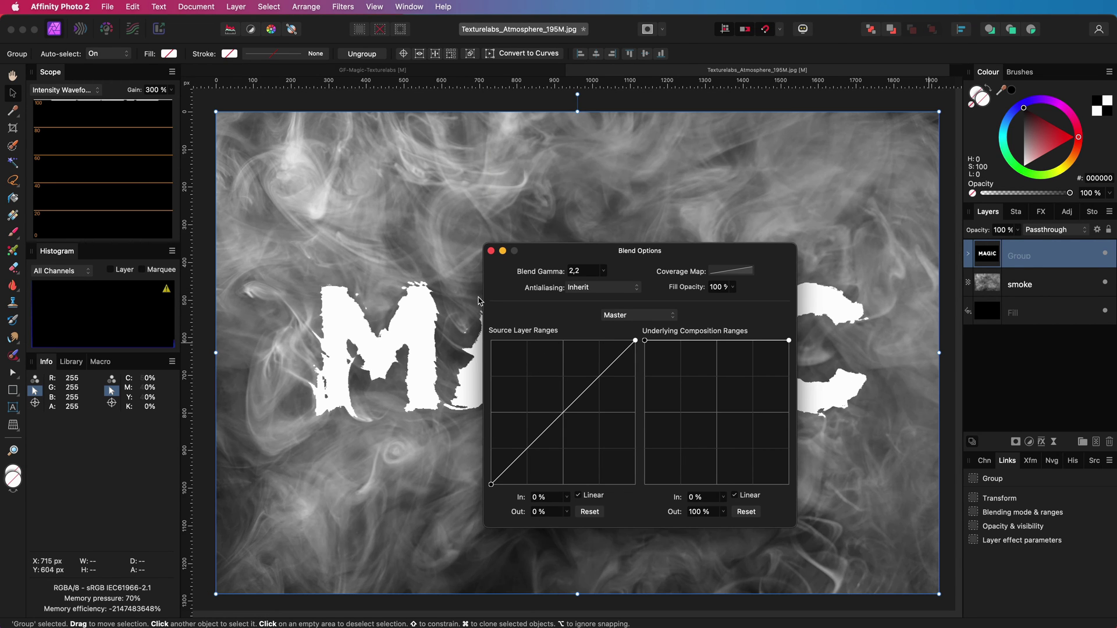
{"action": "left_click", "coordinate": [490, 251]}
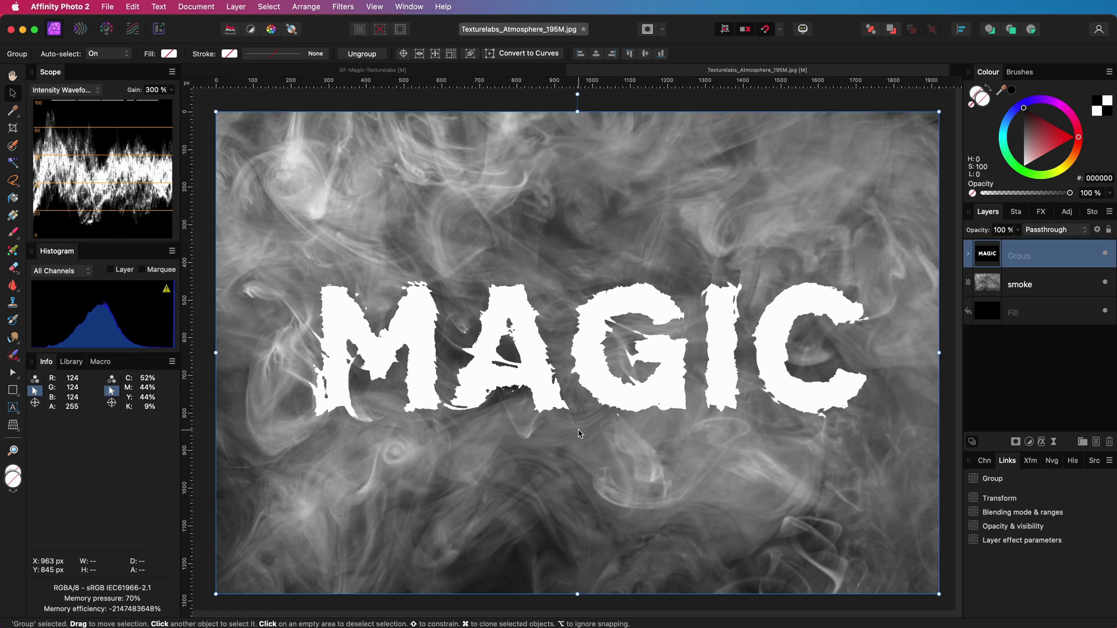
Rename the group as TextGroup
{"action": "double_click", "coordinate": [1023, 258]}
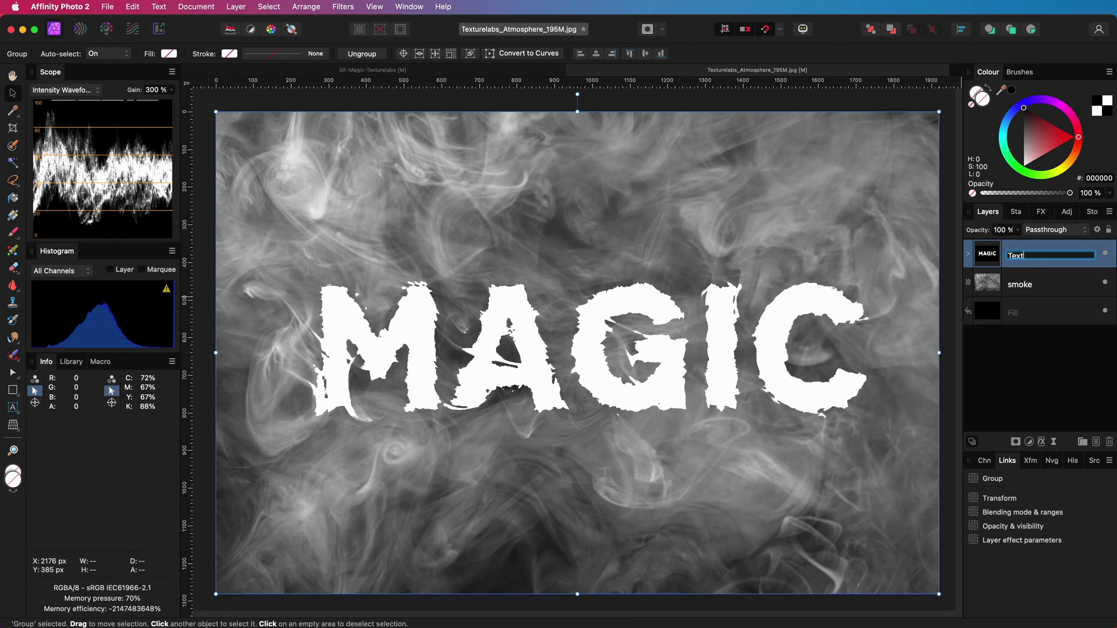
{"action": "type", "text": "TextGroup"}
{"action": "key", "text": "Return"}
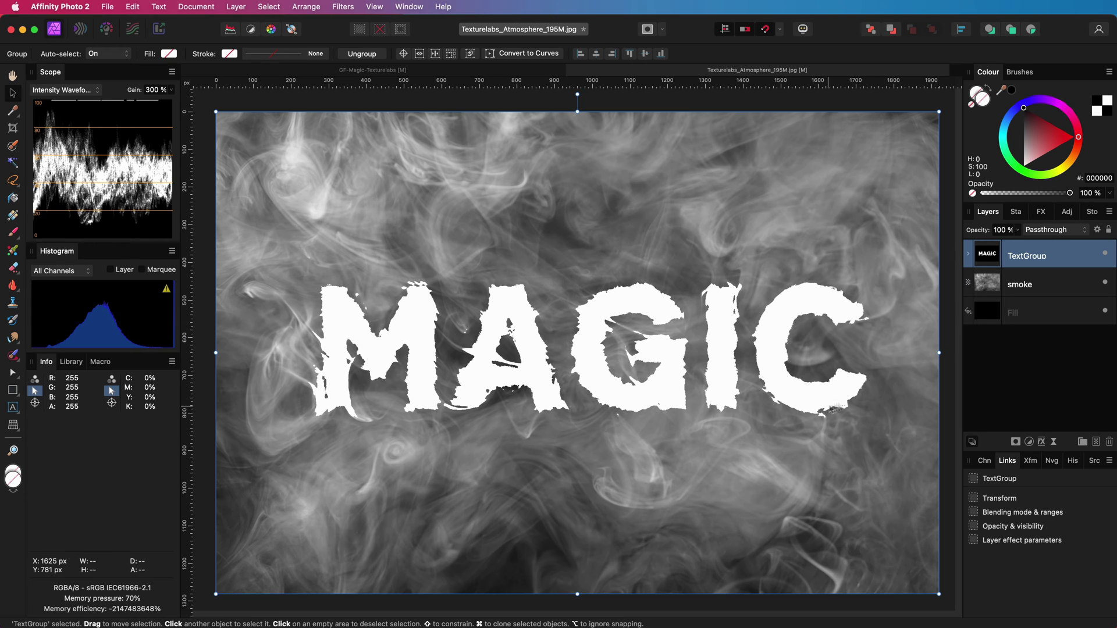
Try an Outline effect on TextGroup with different radii and another alignment
{"action": "left_click", "coordinate": [1039, 445]}
{"action": "left_click", "coordinate": [687, 337]}
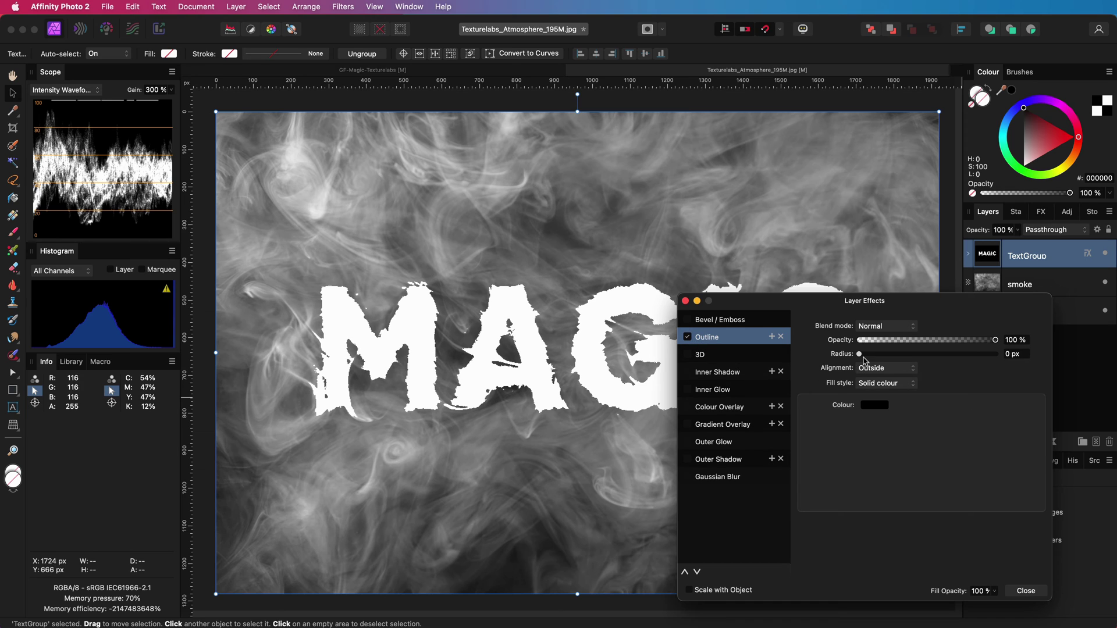
{"action": "left_click_drag", "start_coordinate": [862, 357], "coordinate": [951, 359]}
{"action": "left_click", "coordinate": [896, 368]}
{"action": "left_click", "coordinate": [893, 392]}
{"action": "left_click_drag", "start_coordinate": [944, 359], "coordinate": [850, 358]}
{"action": "left_click", "coordinate": [688, 336]}
{"action": "left_click", "coordinate": [686, 301]}
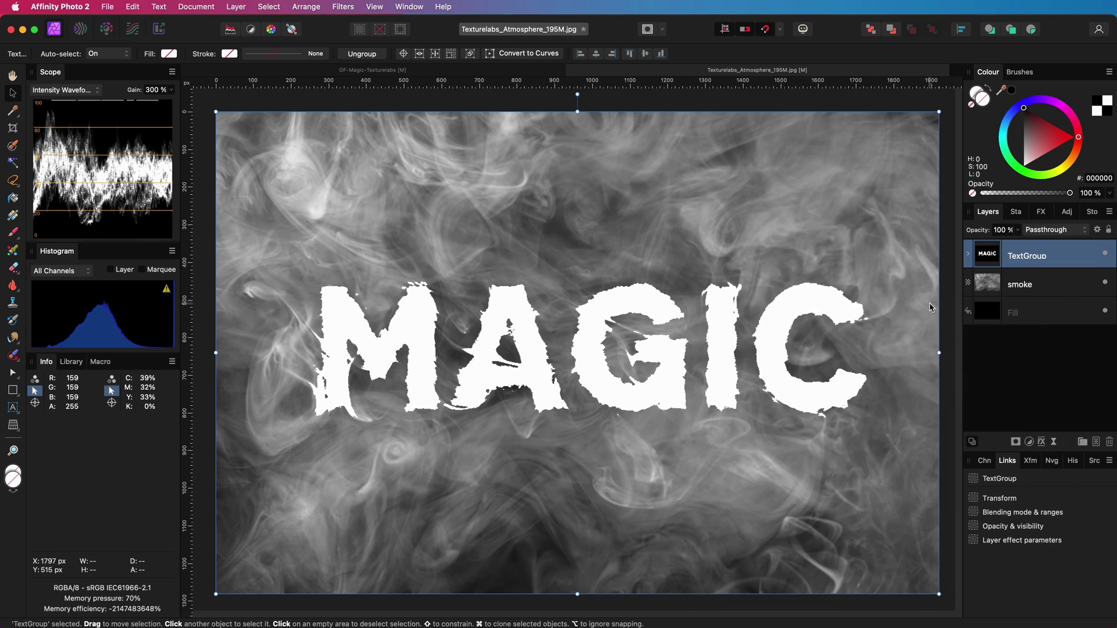
Add the art text "ABC" above the MAGIC lettering as a test object in the untitled document
{"action": "left_click", "coordinate": [13, 390]}
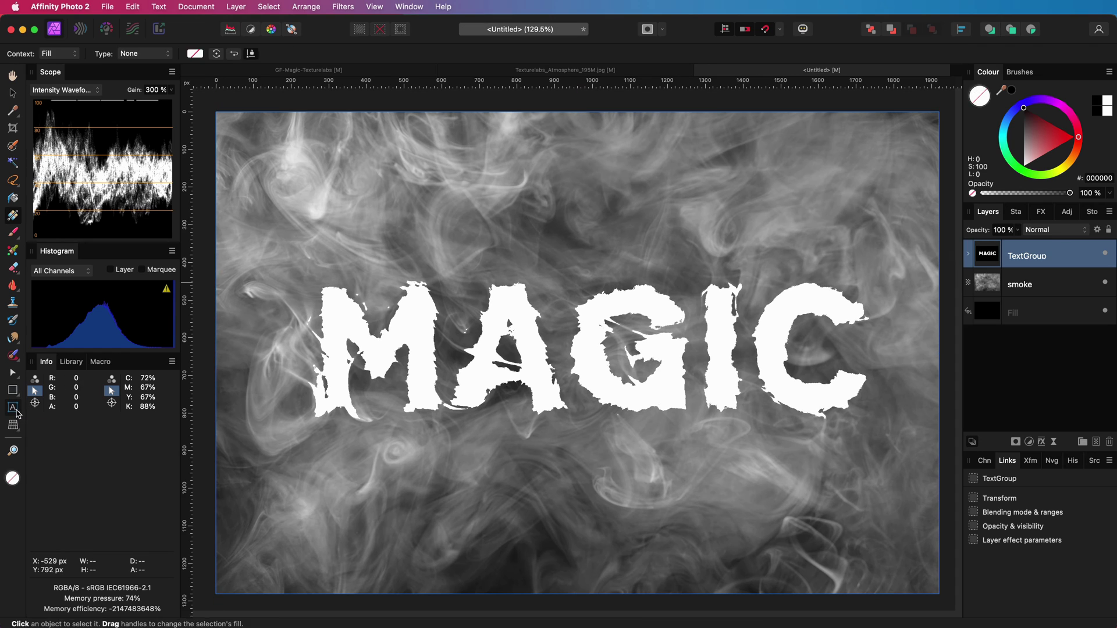
{"action": "left_click", "coordinate": [13, 407]}
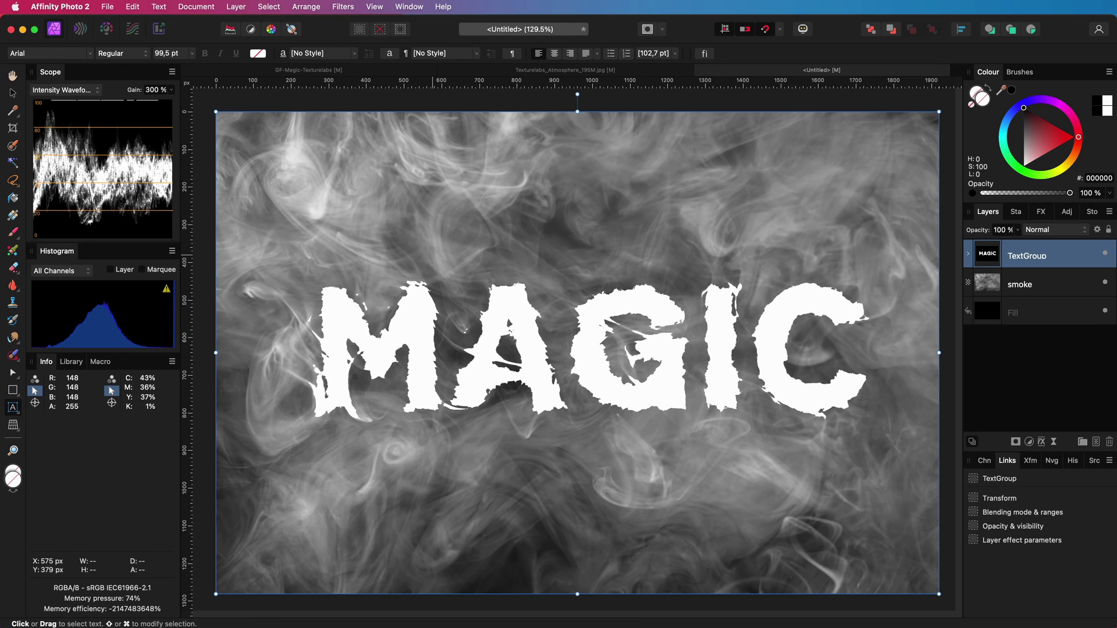
{"action": "left_click_drag", "start_coordinate": [428, 150], "coordinate": [505, 230]}
{"action": "type", "text": "ABC"}
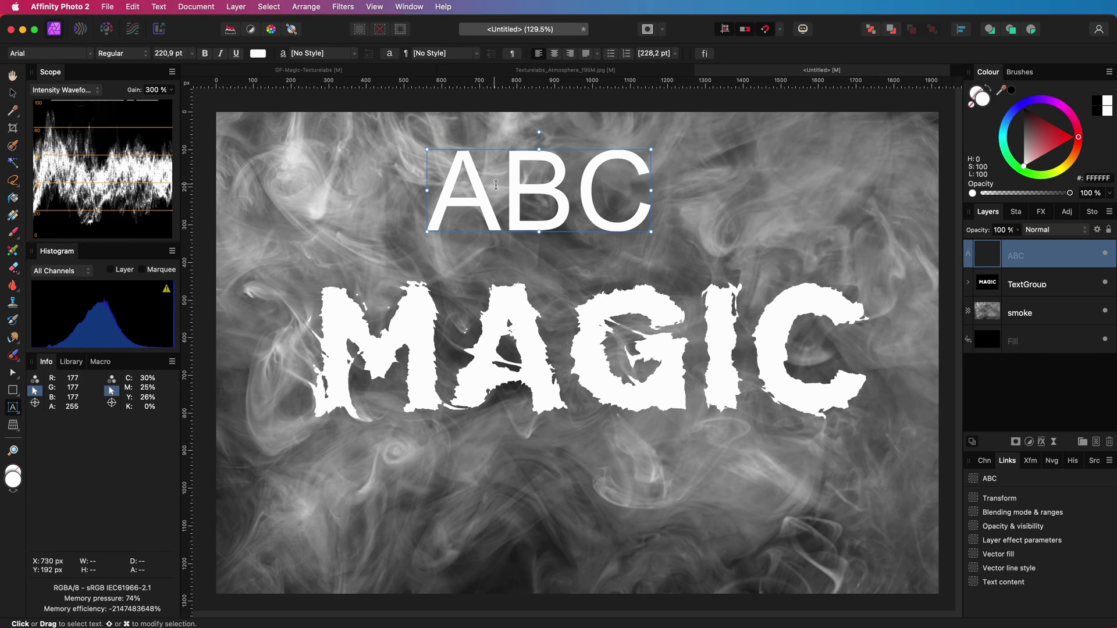
Colour the letters A and C of the ABC text black, leaving the B white
{"action": "left_click_drag", "start_coordinate": [499, 174], "coordinate": [428, 175]}
{"action": "left_click_drag", "start_coordinate": [1024, 139], "coordinate": [1019, 93]}
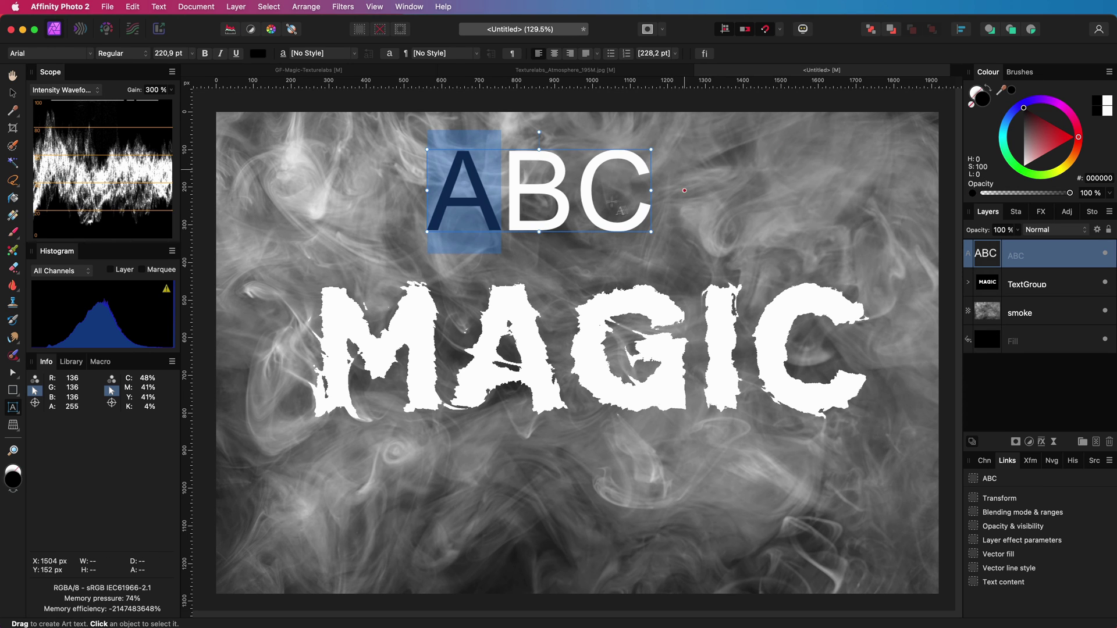
{"action": "left_click_drag", "start_coordinate": [653, 189], "coordinate": [578, 189]}
{"action": "left_click_drag", "start_coordinate": [1053, 125], "coordinate": [1000, 77]}
{"action": "left_click", "coordinate": [14, 94]}
{"action": "left_click", "coordinate": [13, 93]}
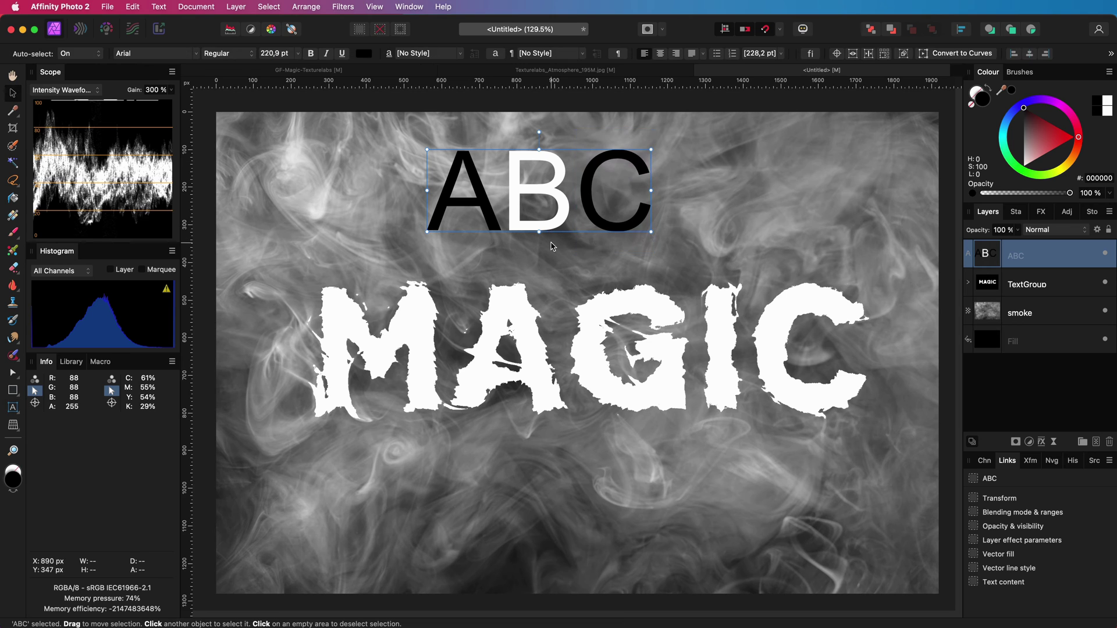
Lower the white end of the ABC text's source layer range to make the B transparent
{"action": "left_click", "coordinate": [1096, 231]}
{"action": "left_click_drag", "start_coordinate": [638, 342], "coordinate": [636, 484]}
{"action": "left_click", "coordinate": [316, 366]}
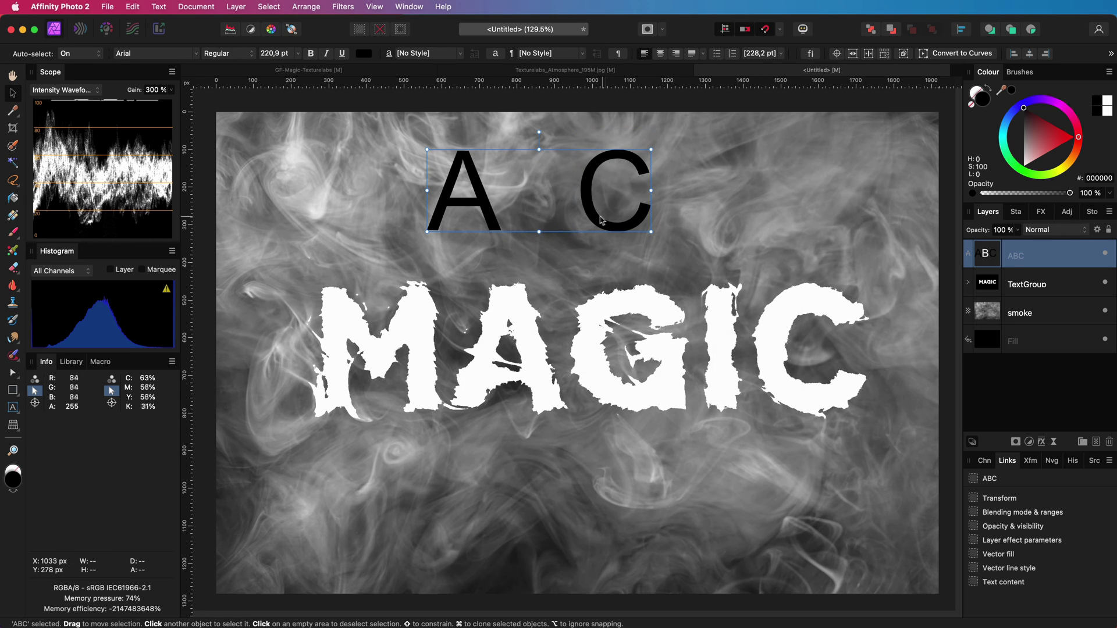
Move the ABC text slightly to the right and give it a black Outline effect
{"action": "left_click_drag", "start_coordinate": [603, 217], "coordinate": [648, 224]}
{"action": "left_click", "coordinate": [1041, 441]}
{"action": "left_click", "coordinate": [687, 336]}
{"action": "left_click_drag", "start_coordinate": [859, 354], "coordinate": [920, 357]}
{"action": "left_click", "coordinate": [685, 301]}
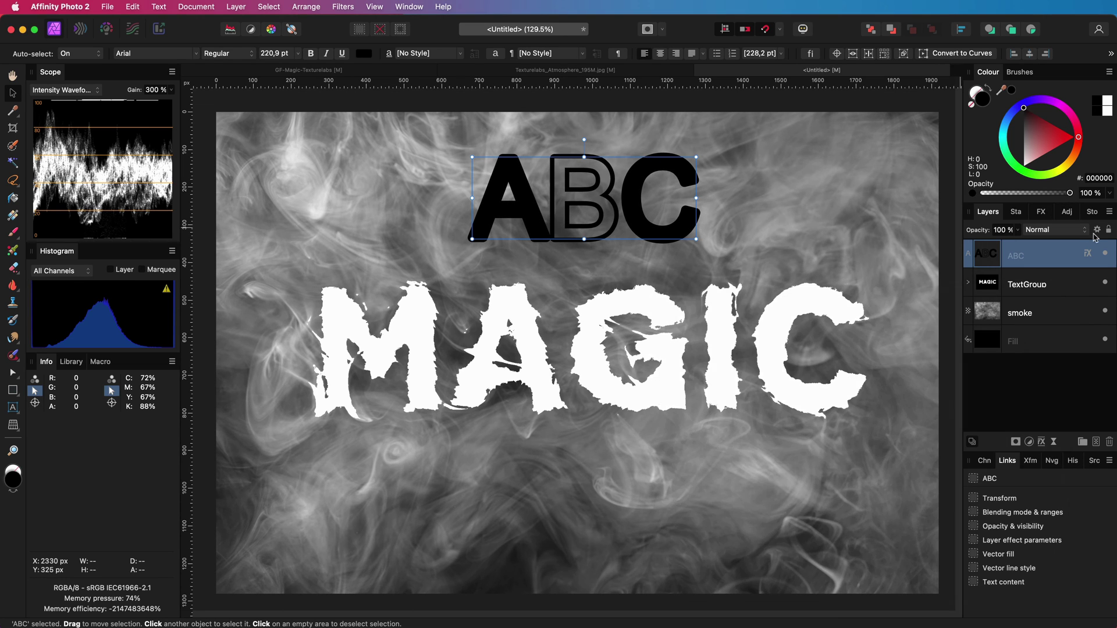
Reset the ABC text's source layer range and discard the test text
{"action": "left_click", "coordinate": [1097, 231]}
{"action": "left_click", "coordinate": [589, 511]}
{"action": "left_click_drag", "start_coordinate": [635, 340], "coordinate": [662, 287]}
{"action": "key", "text": "Delete"}
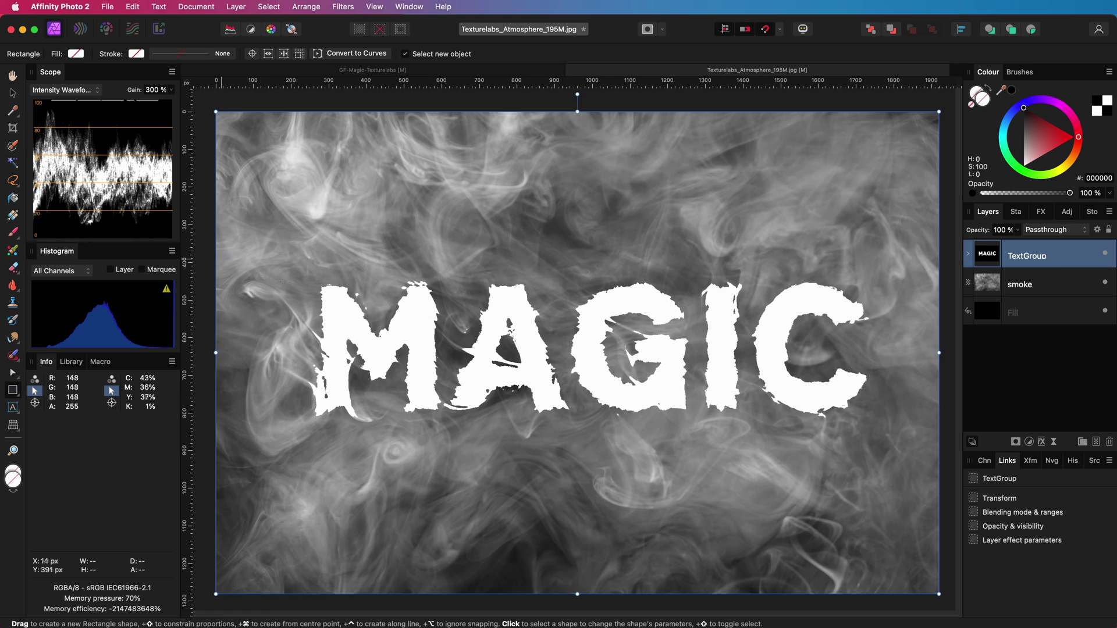
Draw a rectangle across the full canvas width, covering the MAGIC lettering
{"action": "mouse_move", "coordinate": [221, 258]}
{"action": "left_mouse_down"}
{"action": "mouse_move", "coordinate": [873, 378]}
{"action": "mouse_move", "coordinate": [939, 442]}
{"action": "left_mouse_up"}
{"action": "left_click_drag", "start_coordinate": [222, 350], "coordinate": [216, 350]}
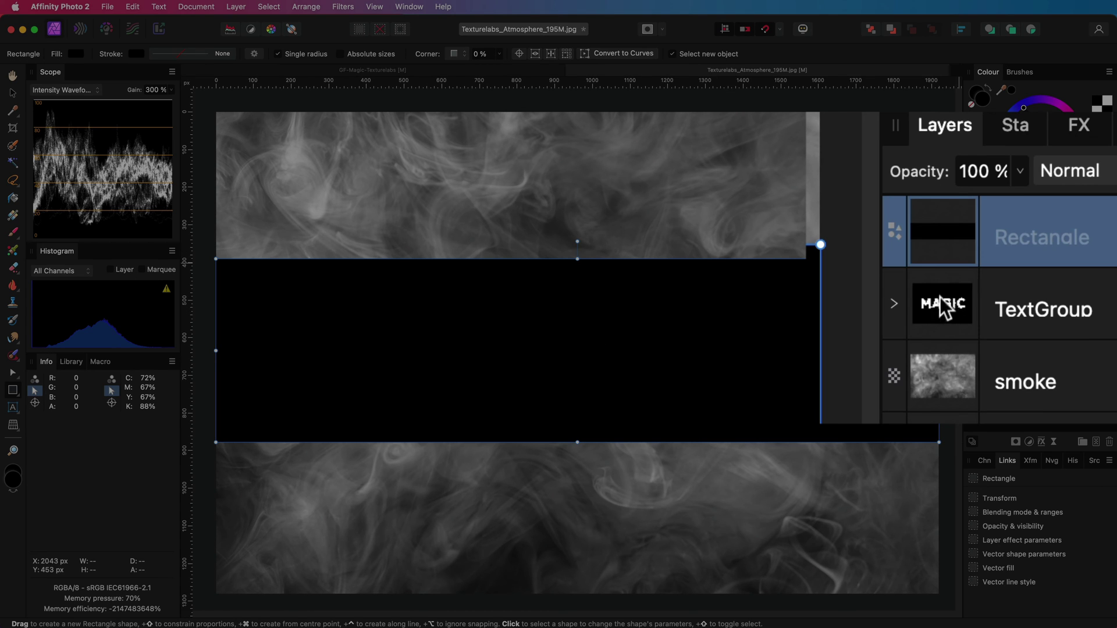
Mask the rectangle with TextGroup and set its fill to white (FFFFFF)
{"action": "left_click_drag", "start_coordinate": [940, 296], "coordinate": [937, 225]}
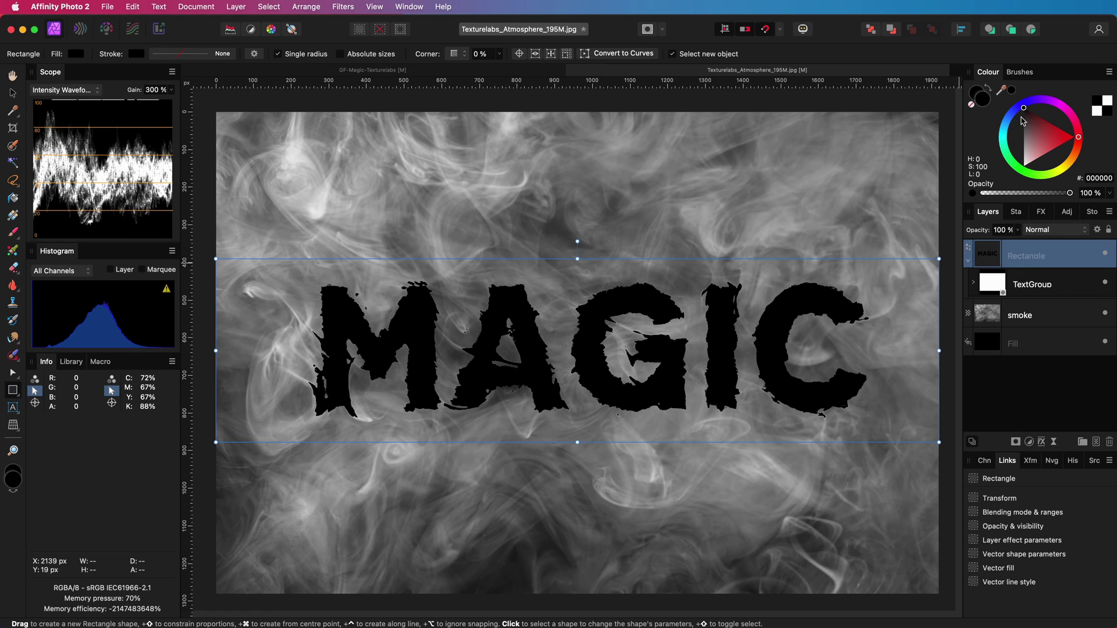
{"action": "left_click_drag", "start_coordinate": [1024, 110], "coordinate": [1024, 166]}
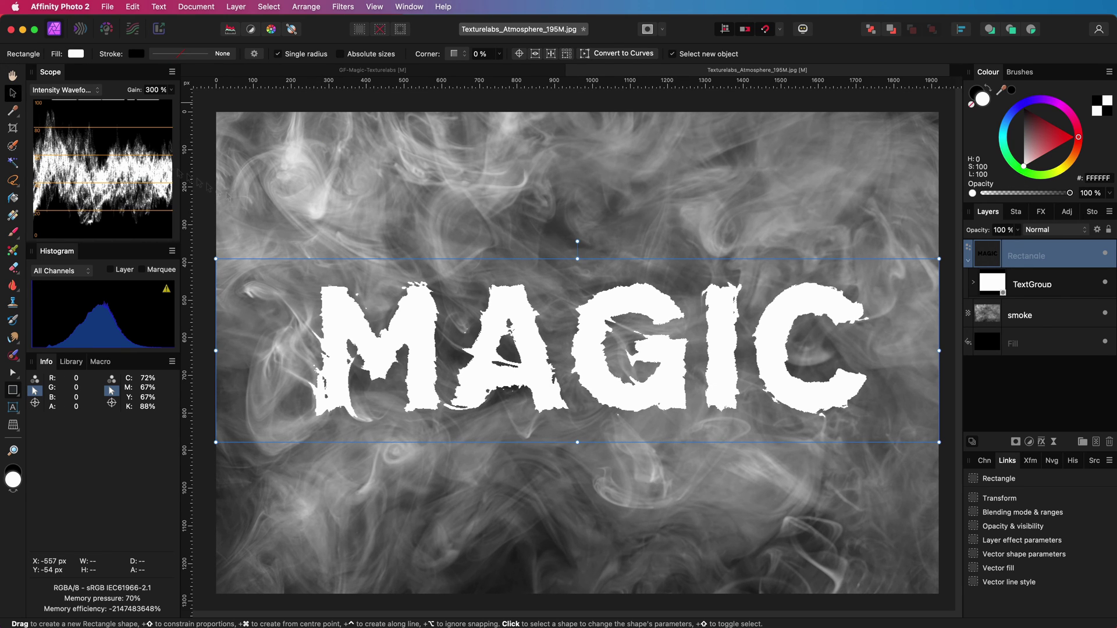
{"action": "key", "text": "v"}
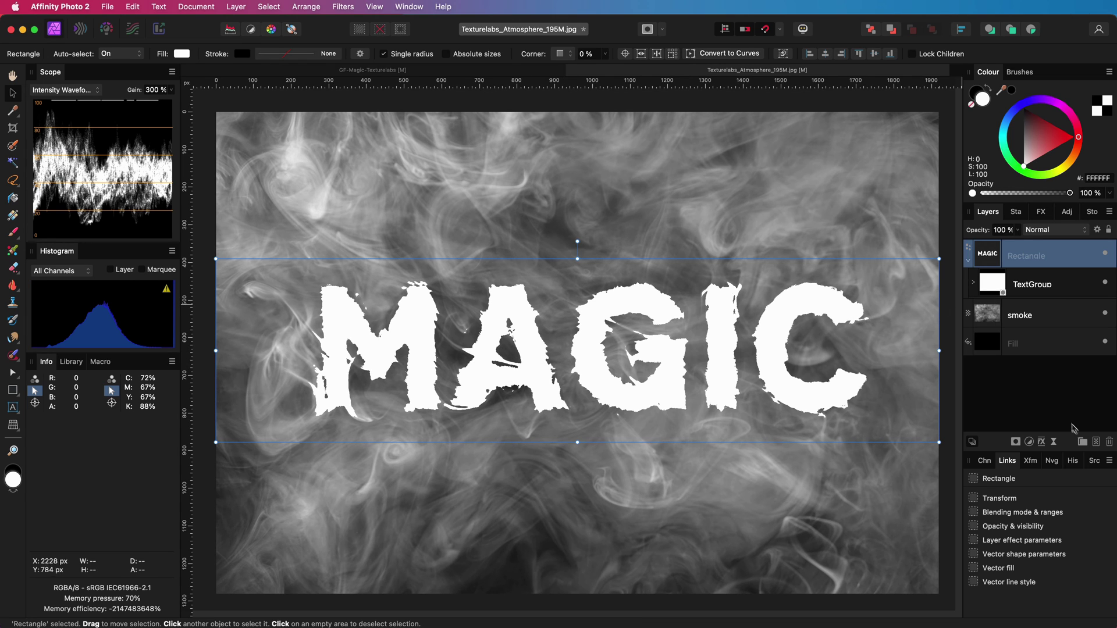
Try an Outline effect on the masked rectangle
{"action": "left_click", "coordinate": [1042, 442]}
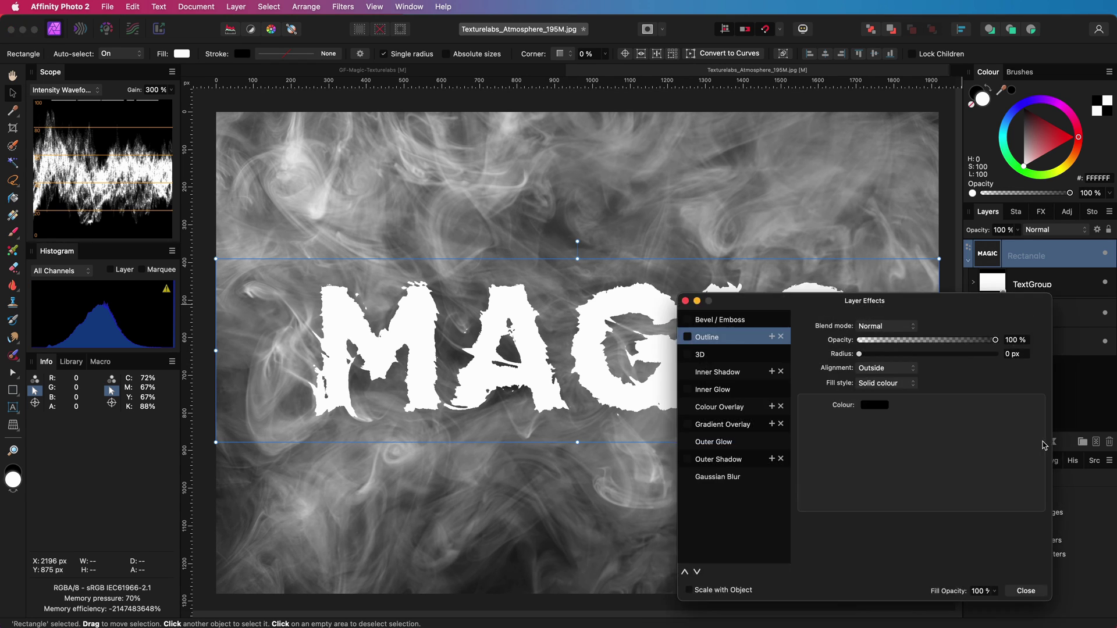
{"action": "left_click", "coordinate": [688, 337]}
{"action": "mouse_move", "coordinate": [860, 354]}
{"action": "left_mouse_down"}
{"action": "mouse_move", "coordinate": [963, 359]}
{"action": "mouse_move", "coordinate": [859, 356]}
{"action": "left_mouse_up"}
{"action": "left_click", "coordinate": [685, 301]}
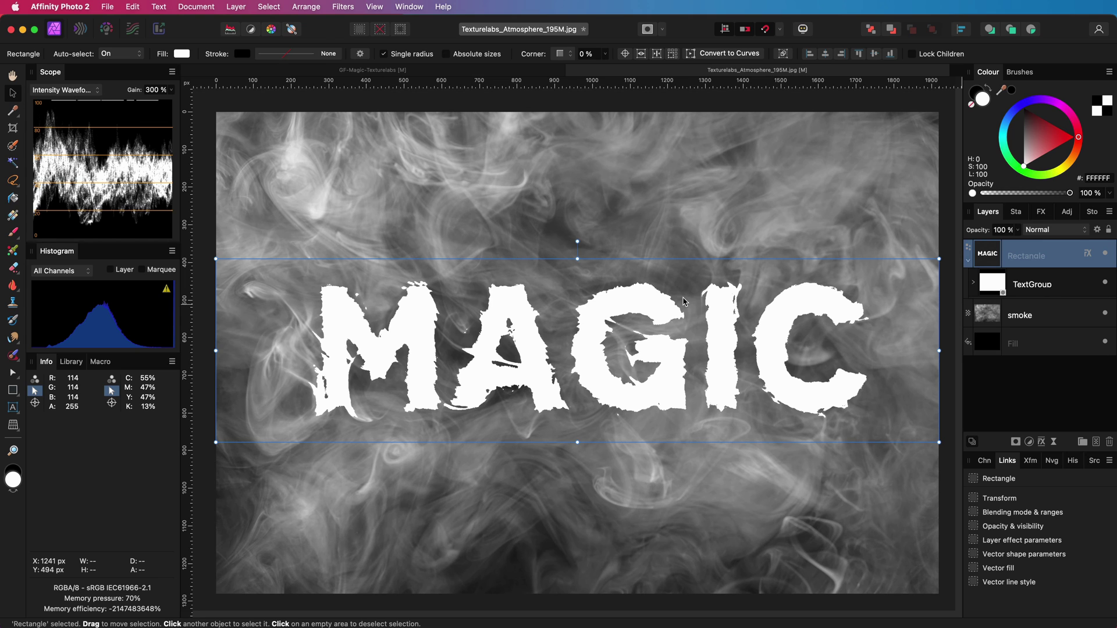
Duplicate the smoke layer three times
{"action": "left_click", "coordinate": [992, 320]}
{"action": "key", "text": "super+j"}
{"action": "key", "text": "super+j"}
{"action": "key", "text": "super+j"}
Rename the three smoke copies, from lowest to highest, as smoke fill, smoke overlay and smoke on top
{"action": "left_click", "coordinate": [1029, 373]}
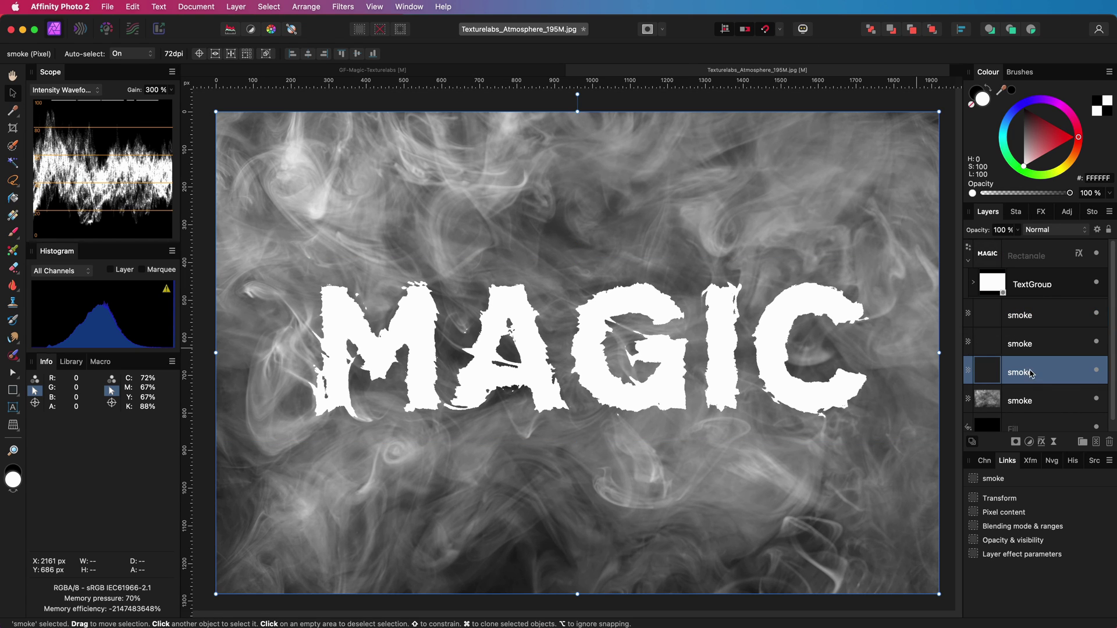
{"action": "double_click", "coordinate": [1031, 373]}
{"action": "key", "text": "Return"}
{"action": "double_click", "coordinate": [1022, 346]}
{"action": "key", "text": "Right"}
{"action": "type", "text": "overlay"}
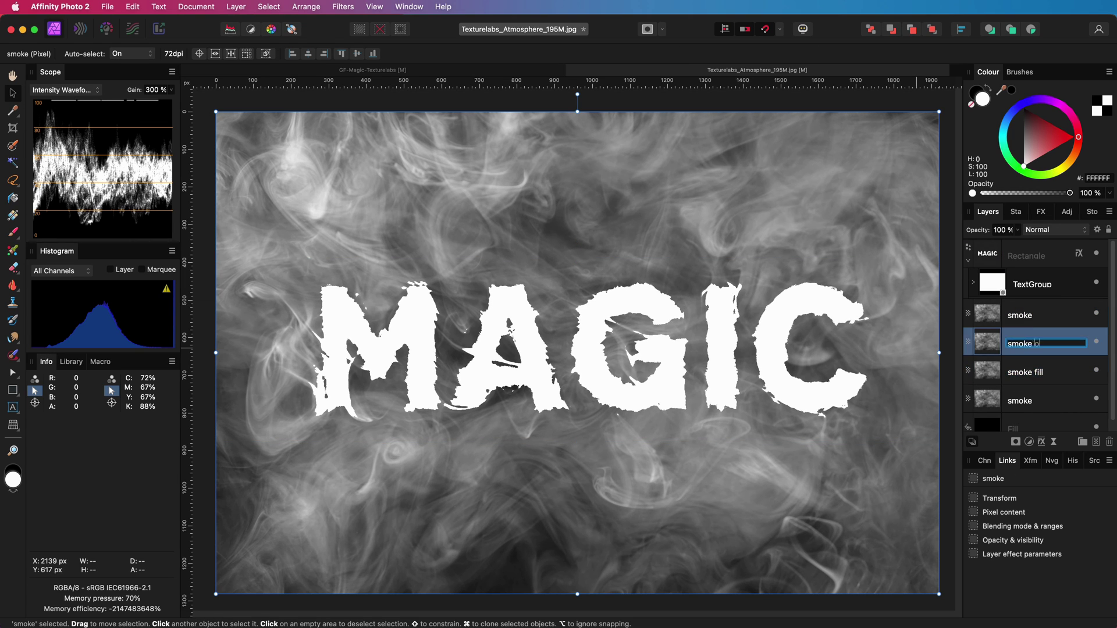
{"action": "key", "text": "Return"}
{"action": "left_click", "coordinate": [1018, 319]}
{"action": "double_click", "coordinate": [1019, 322]}
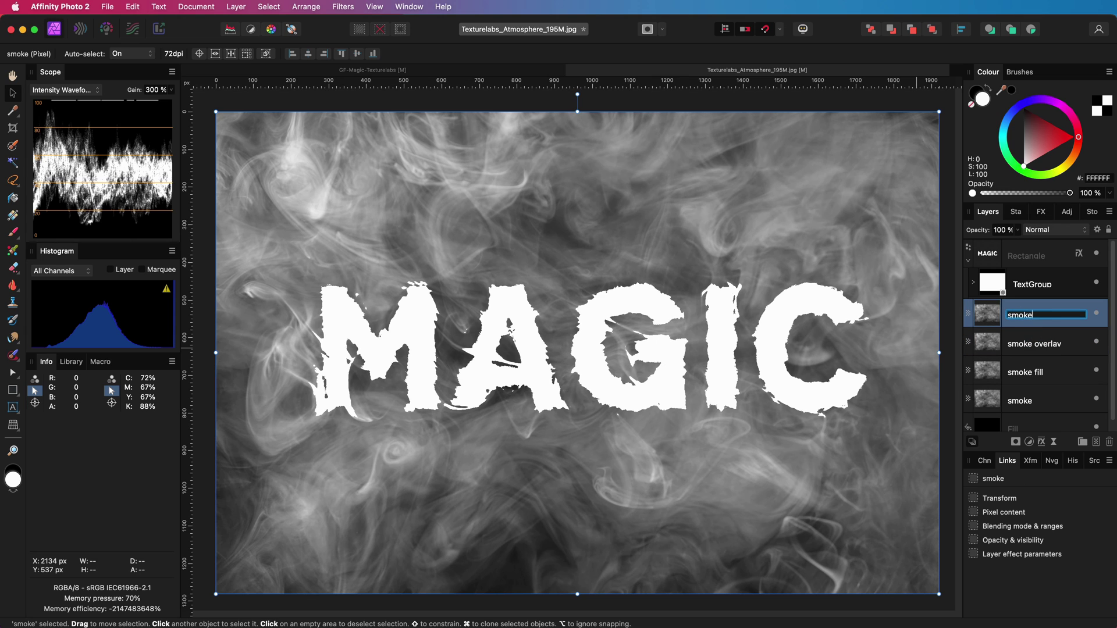
{"action": "type", "text": "smoke on top"}
{"action": "key", "text": "Return"}
Nest the smoke fill layer inside the masked rectangle
{"action": "left_click", "coordinate": [1026, 372]}
{"action": "left_click_drag", "start_coordinate": [1027, 372], "coordinate": [1037, 258]}
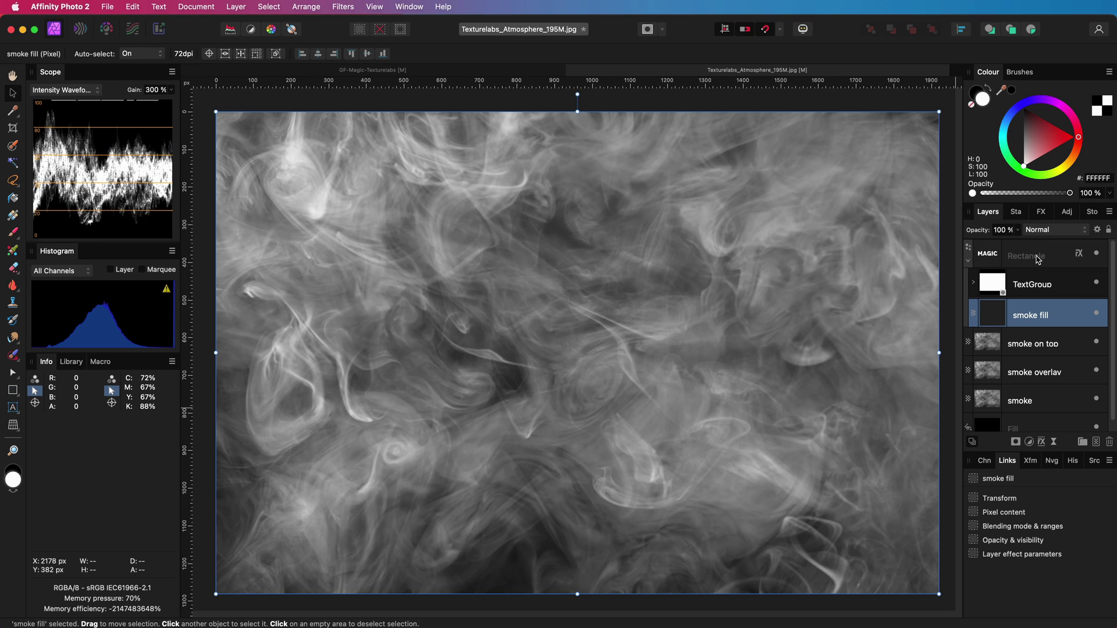
Set the original smoke layer's opacity to 30% and hide the smoke on top and smoke overlay layers
{"action": "left_click", "coordinate": [1032, 400]}
{"action": "left_click", "coordinate": [998, 230]}
{"action": "type", "text": "30"}
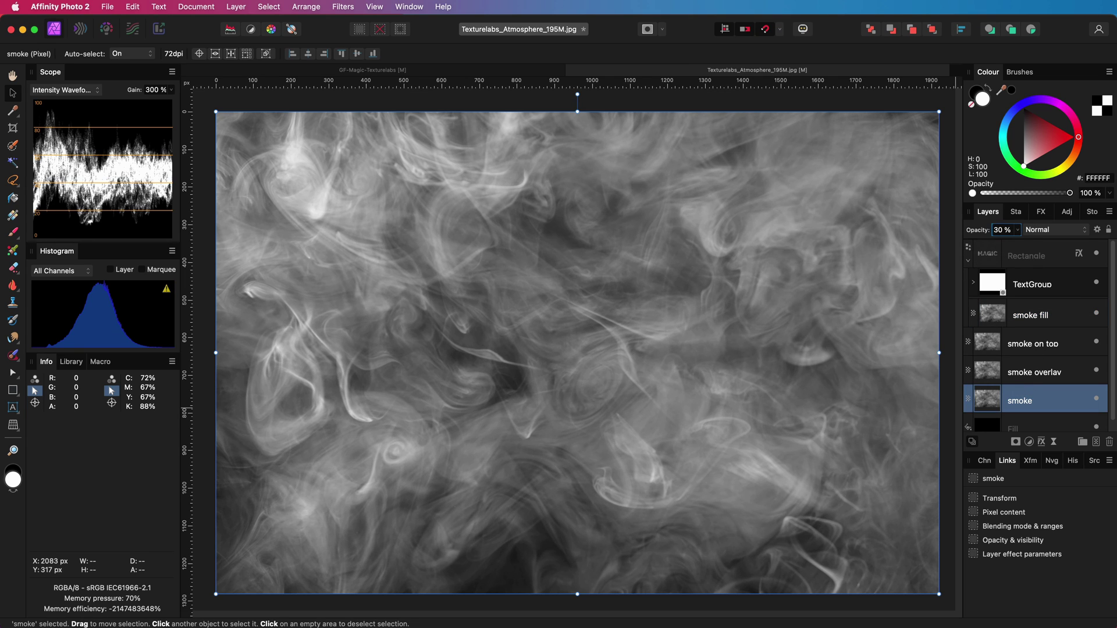
{"action": "left_click", "coordinate": [1096, 341]}
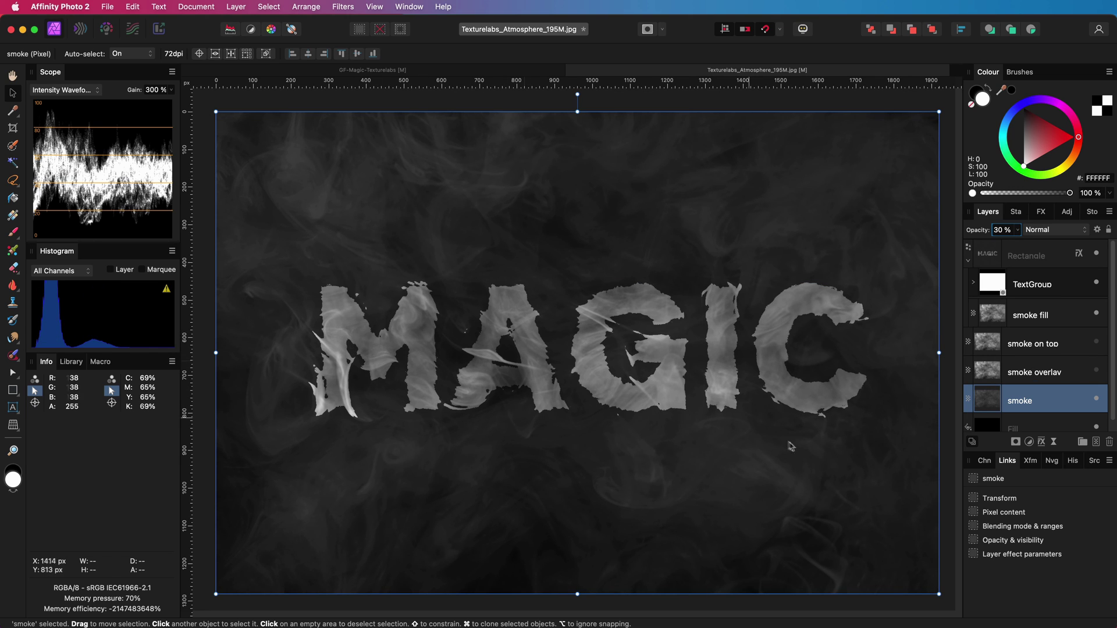
Replace the rectangle's Outline effect with a white Outer Glow in Screen mode
{"action": "left_click", "coordinate": [1026, 255]}
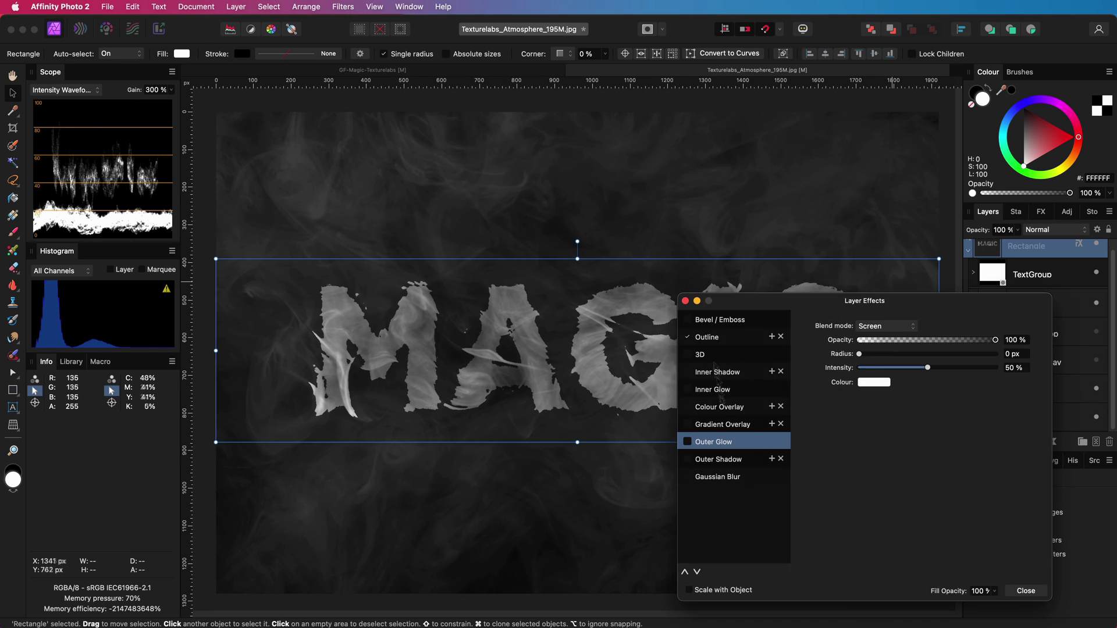
{"action": "left_click_drag", "start_coordinate": [1009, 360], "coordinate": [1016, 360]}
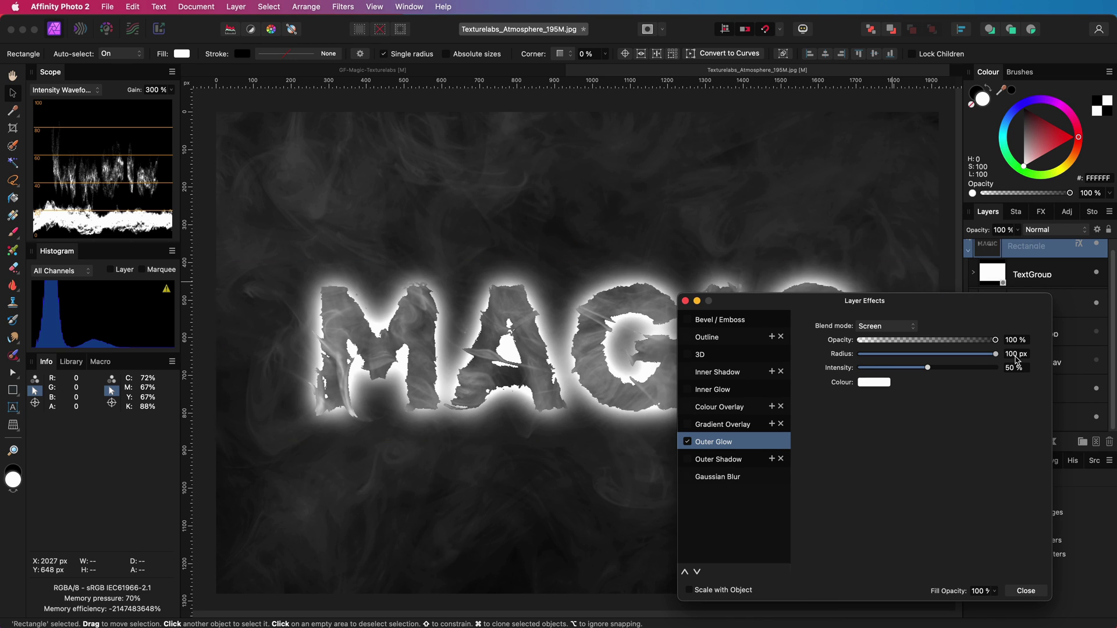
Try an Inner Glow with a radius of about 38.4 px on the rectangle
{"action": "left_click", "coordinate": [713, 389]}
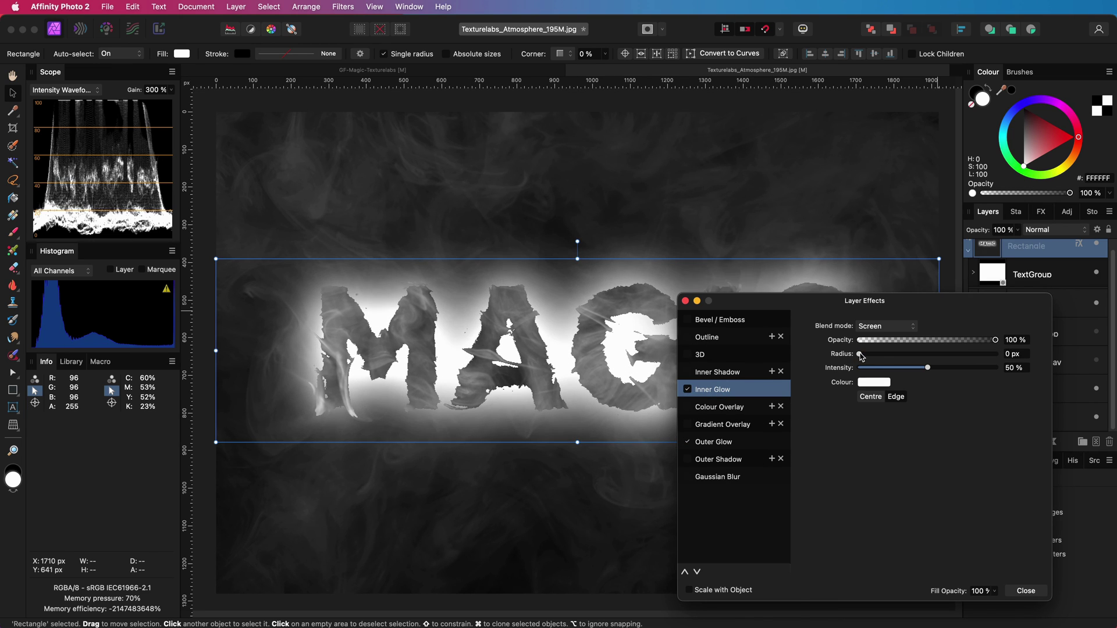
{"action": "left_click_drag", "start_coordinate": [860, 354], "coordinate": [964, 358]}
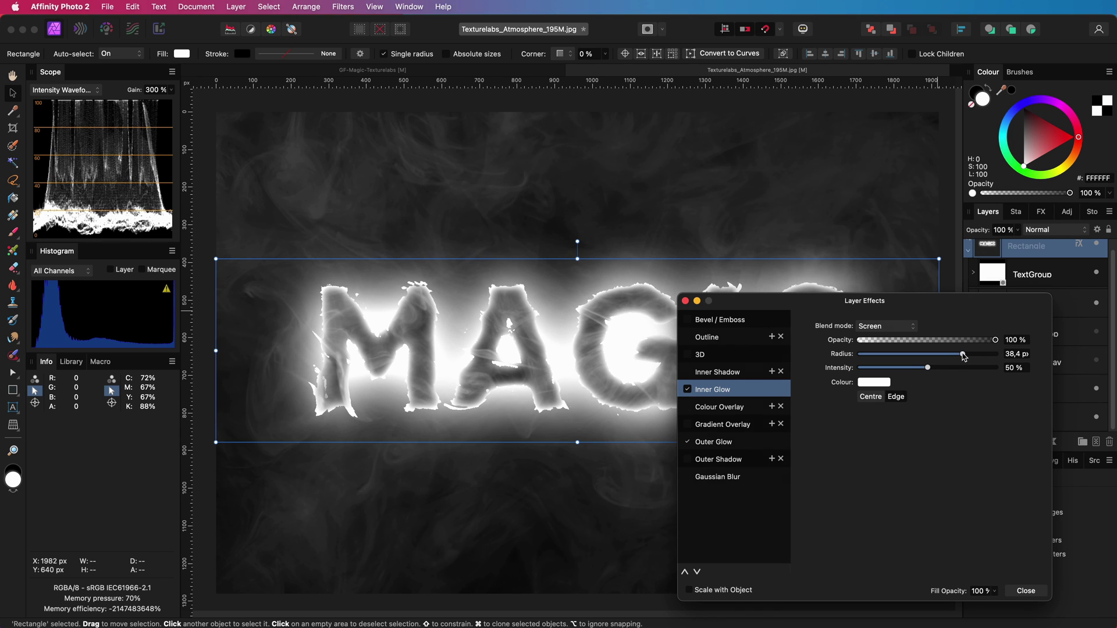
Add an Inner Shadow to the rectangle with a large radius, darkening the inside of the letters
{"action": "left_click", "coordinate": [687, 372]}
{"action": "left_click_drag", "start_coordinate": [860, 354], "coordinate": [961, 384]}
{"action": "left_click", "coordinate": [875, 412]}
{"action": "left_click_drag", "start_coordinate": [927, 339], "coordinate": [940, 341]}
{"action": "left_click", "coordinate": [1025, 591]}
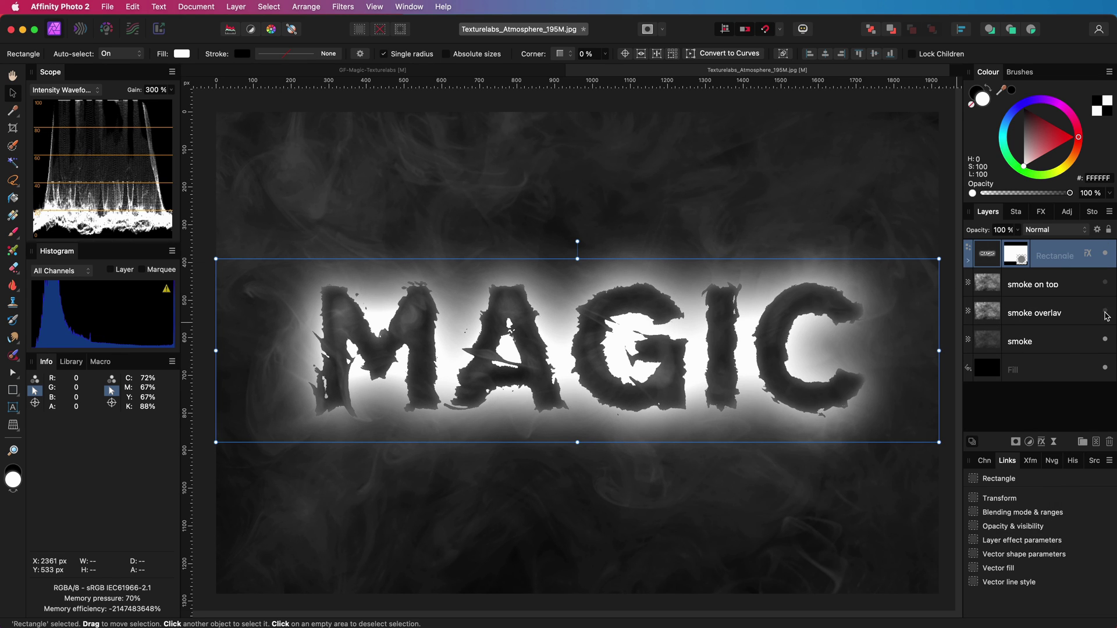
Show the smoke overlay layer, move it above the Rectangle layer and set its blend mode to Overlay
{"action": "mouse_move", "coordinate": [989, 314]}
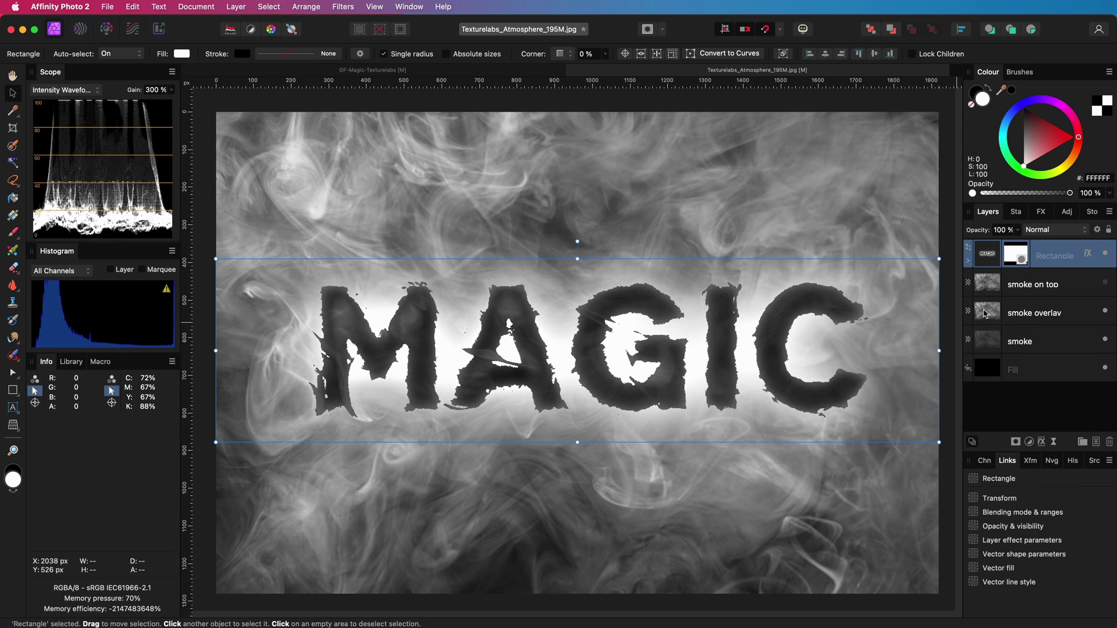
{"action": "left_click_drag", "start_coordinate": [985, 313], "coordinate": [1036, 245]}
{"action": "left_click", "coordinate": [1049, 231]}
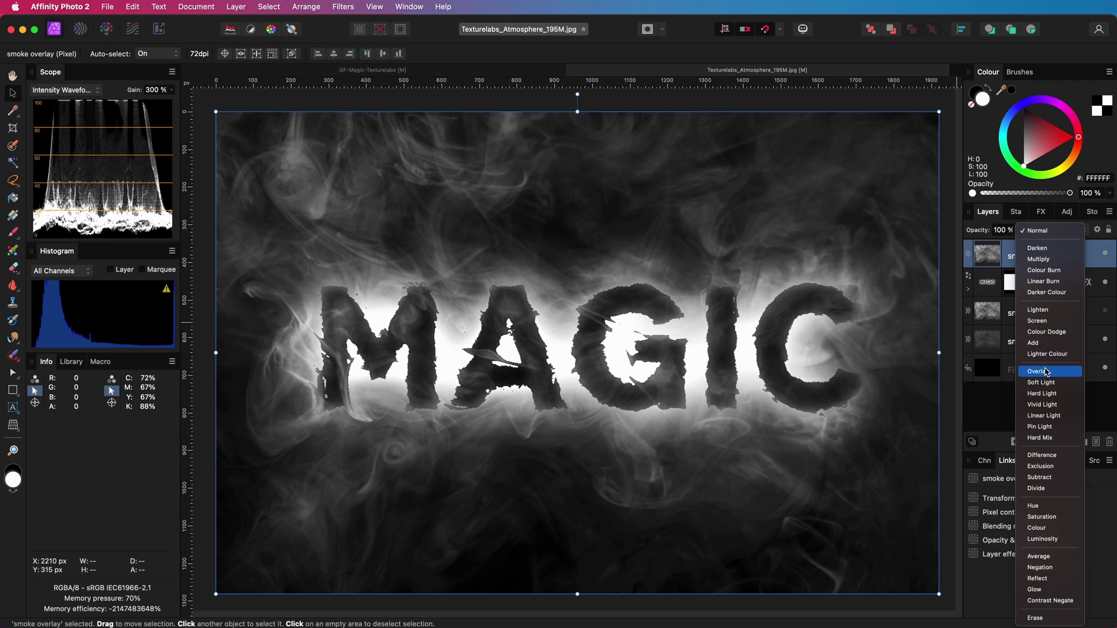
{"action": "left_click", "coordinate": [1038, 371]}
Move the smoke on top layer to the top of the layer stack and make it visible
{"action": "left_click", "coordinate": [991, 317]}
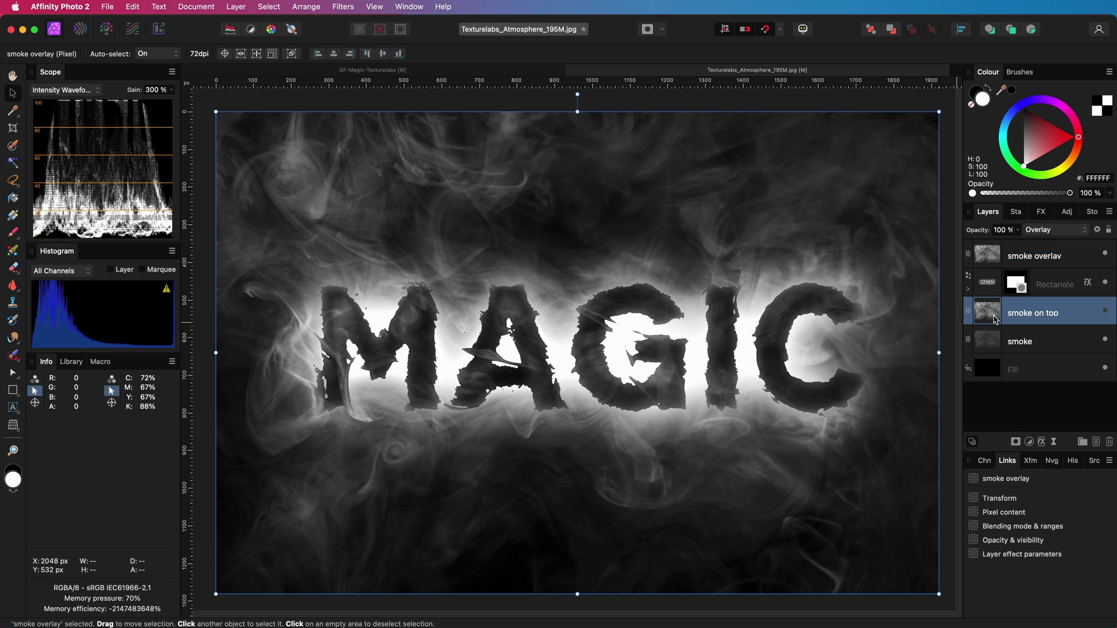
{"action": "left_click_drag", "start_coordinate": [994, 313], "coordinate": [1022, 242]}
{"action": "left_click", "coordinate": [1104, 256]}
{"action": "left_click", "coordinate": [1105, 255]}
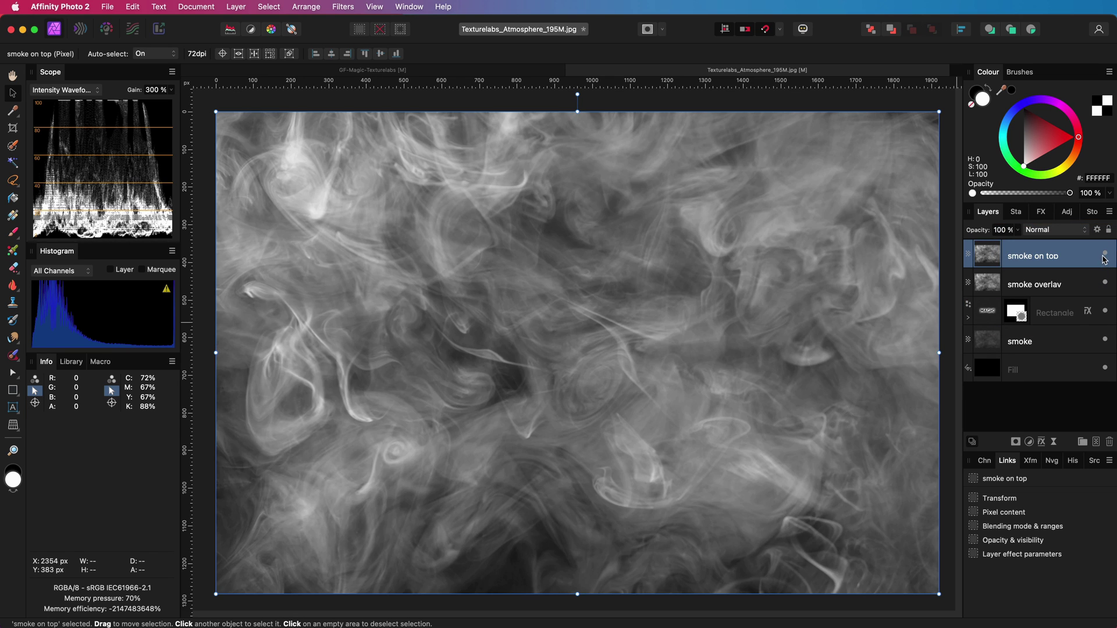
In the smoke on top layer's blend ranges, ramp the source down to 0% at 47% and the underlying composition up from 0% at 42%
{"action": "left_click", "coordinate": [1097, 230]}
{"action": "left_click_drag", "start_coordinate": [634, 340], "coordinate": [560, 487]}
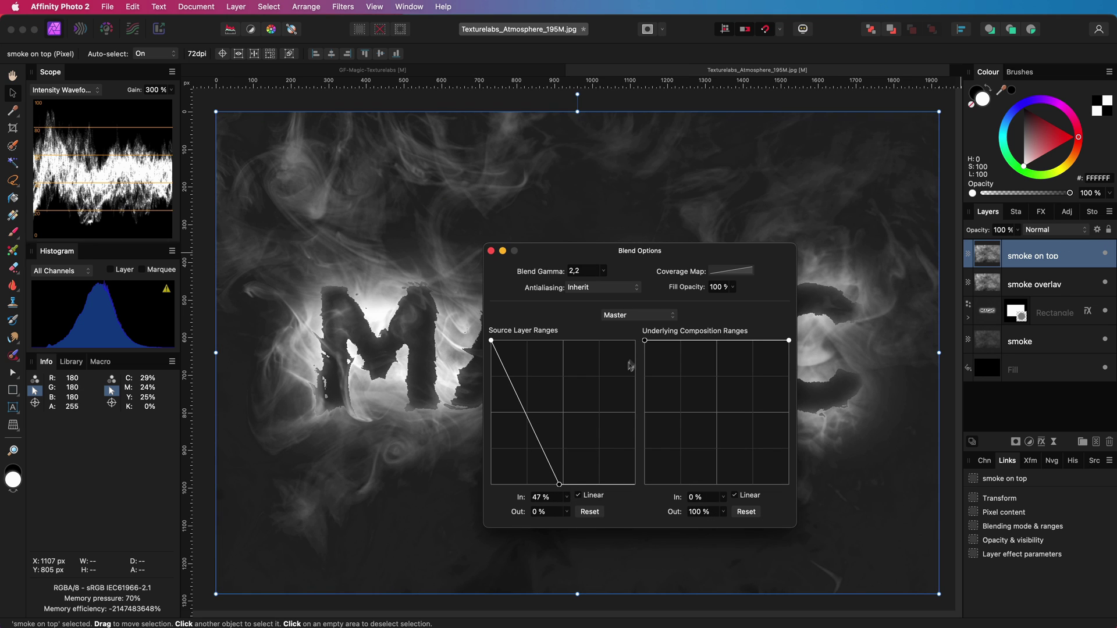
{"action": "left_click_drag", "start_coordinate": [645, 341], "coordinate": [646, 485]}
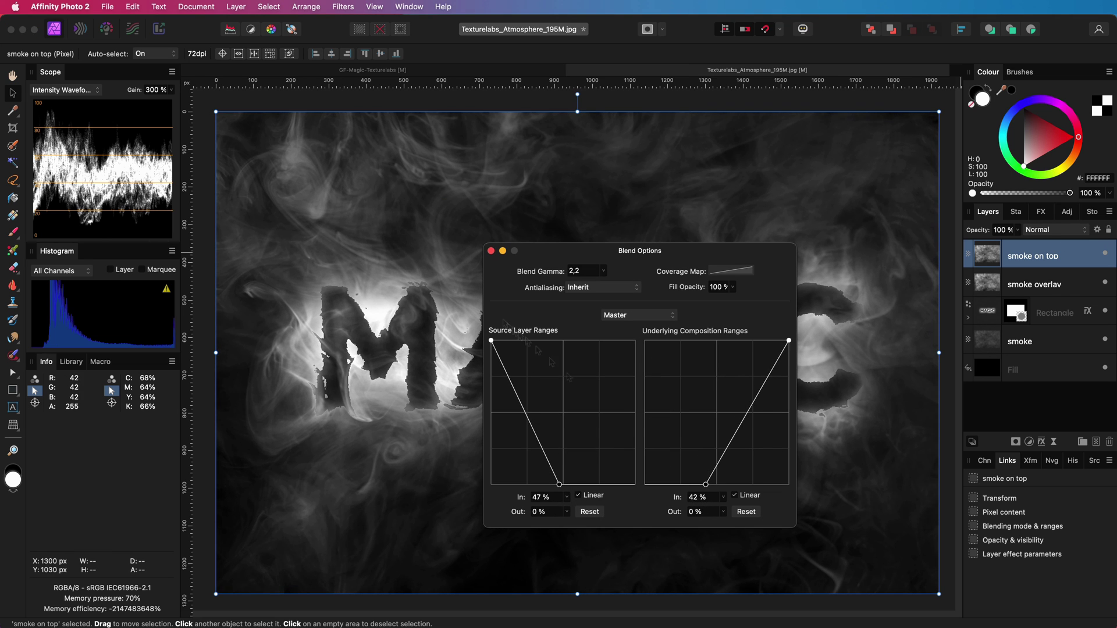
{"action": "left_click", "coordinate": [490, 251]}
Add a live Gaussian Blur with a 0.2 px radius inside the Rectangle group to soften the jagged letter edges
{"action": "scroll", "coordinate": [640, 448], "scroll_direction": "up", "scroll_amount": 10}
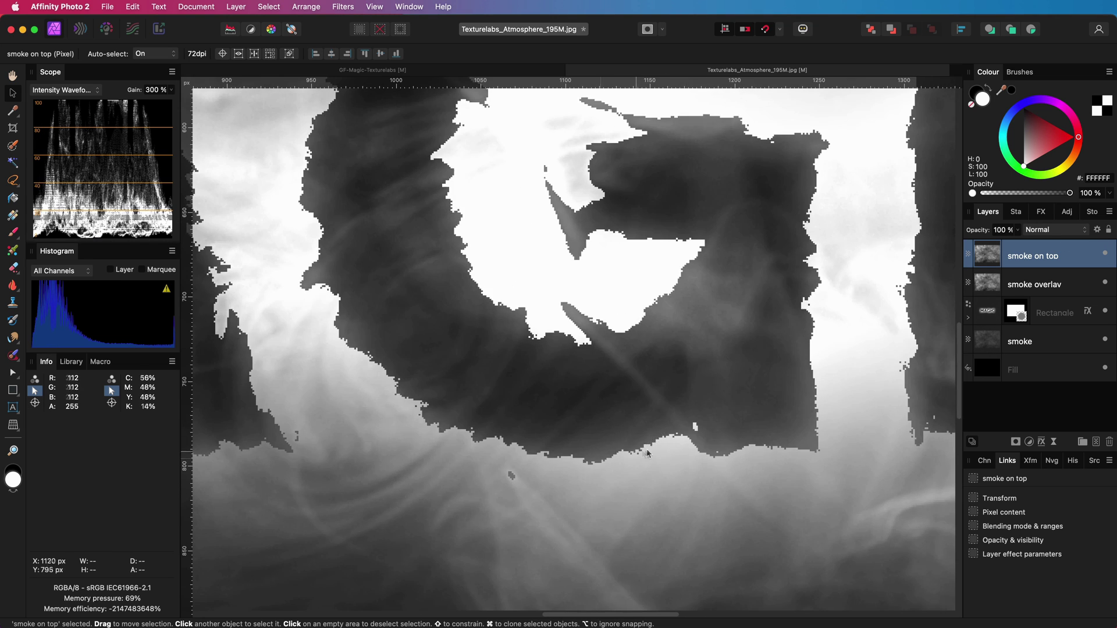
{"action": "left_click", "coordinate": [969, 318]}
{"action": "left_click", "coordinate": [990, 329]}
{"action": "left_click", "coordinate": [1054, 442]}
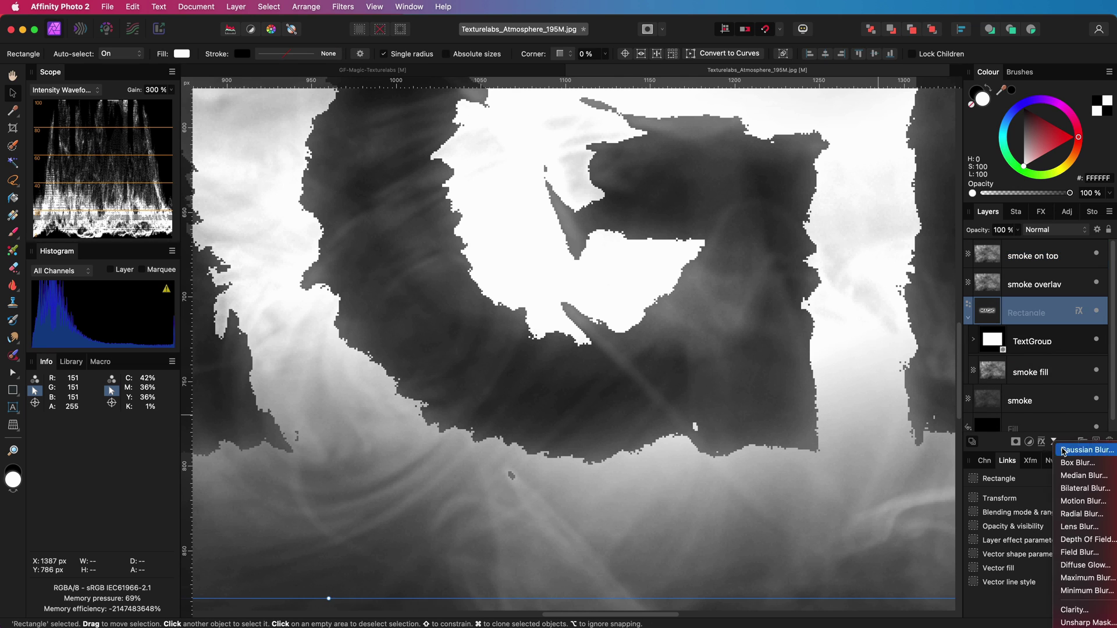
{"action": "left_click", "coordinate": [1077, 452]}
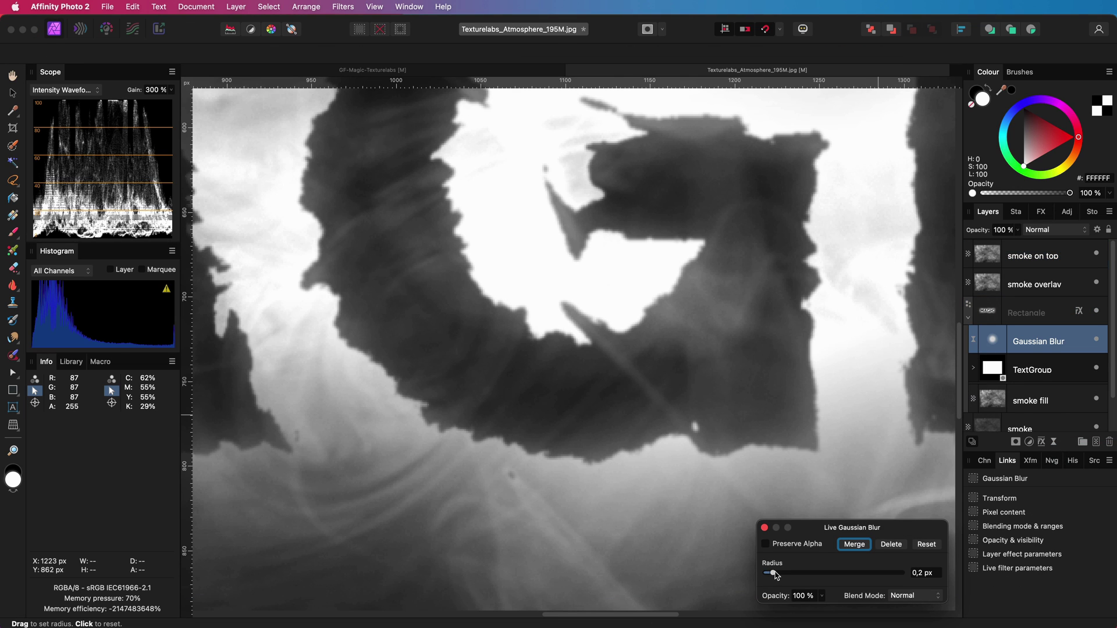
{"action": "left_click", "coordinate": [765, 528]}
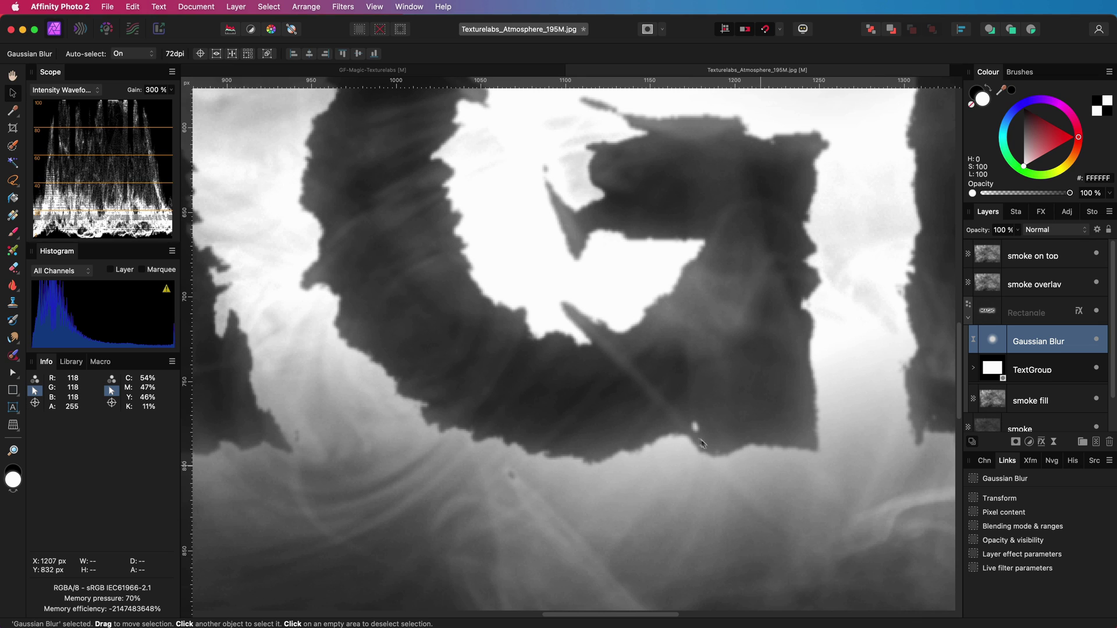
{"action": "key", "text": "super+0"}
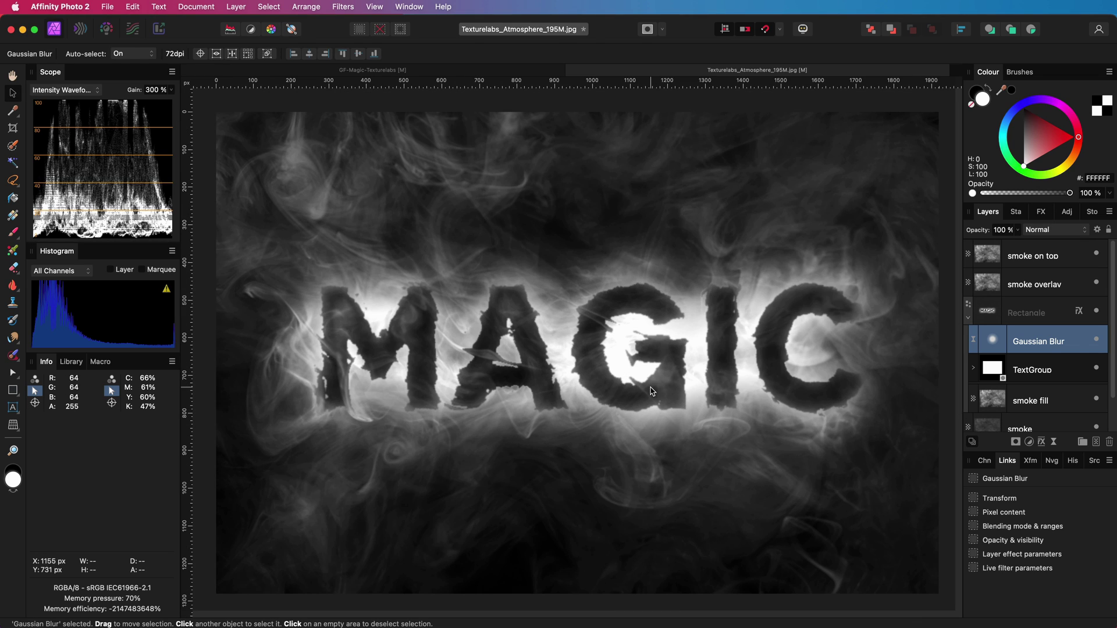
Add a Levels adjustment above all layers and lower its white level to brighten the highlights
{"action": "left_click", "coordinate": [968, 317]}
{"action": "key", "text": "super+l"}
{"action": "left_click_drag", "start_coordinate": [1100, 501], "coordinate": [1051, 501]}
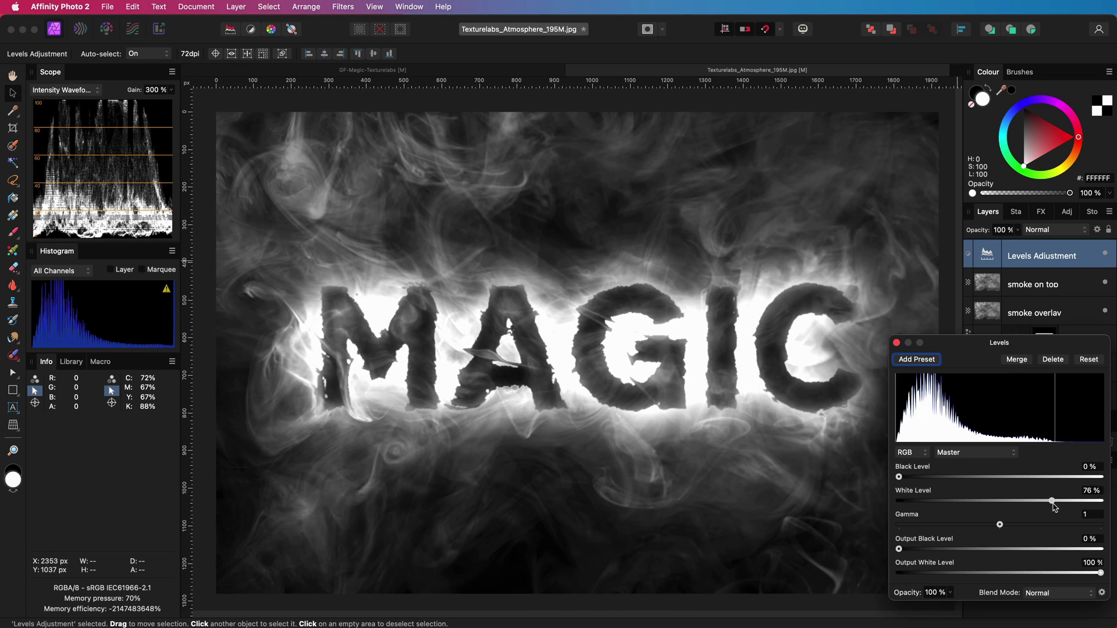
Add a Gradient Map running from dark purple (#170020) through blue to white, and adjust its stop colours
{"action": "left_click", "coordinate": [1027, 445]}
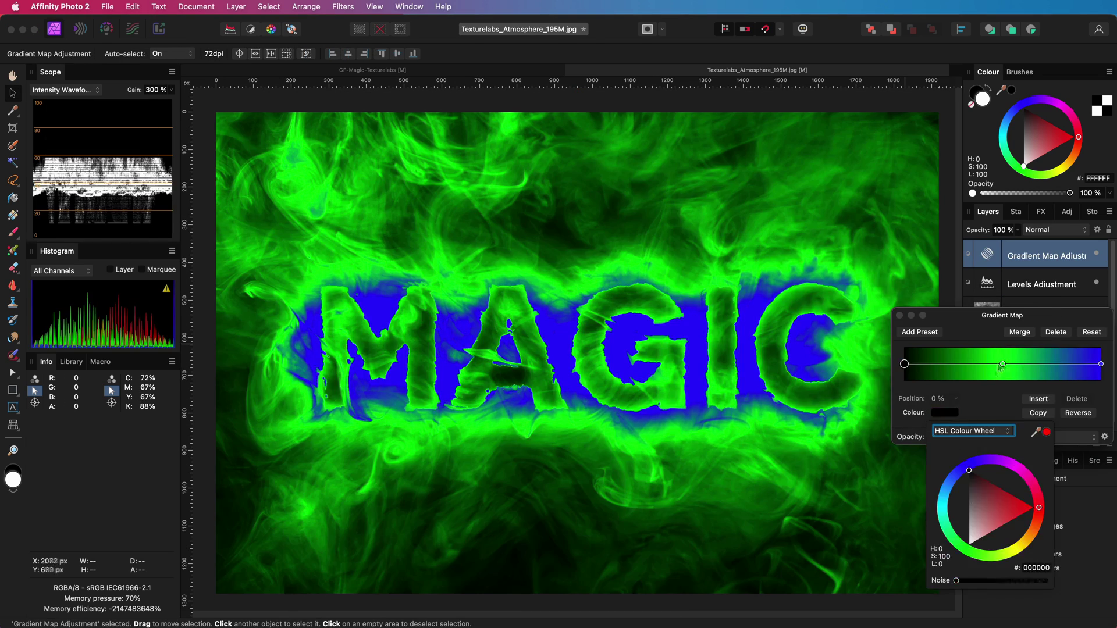
{"action": "left_click_drag", "start_coordinate": [966, 512], "coordinate": [977, 530]}
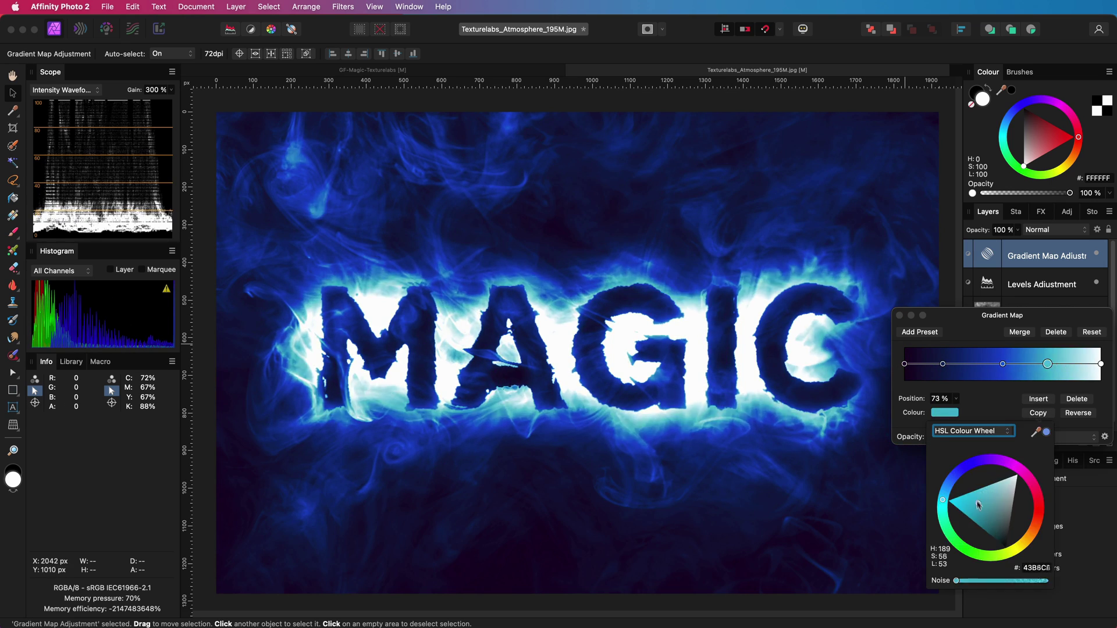
{"action": "left_click", "coordinate": [957, 414]}
{"action": "left_click", "coordinate": [945, 413]}
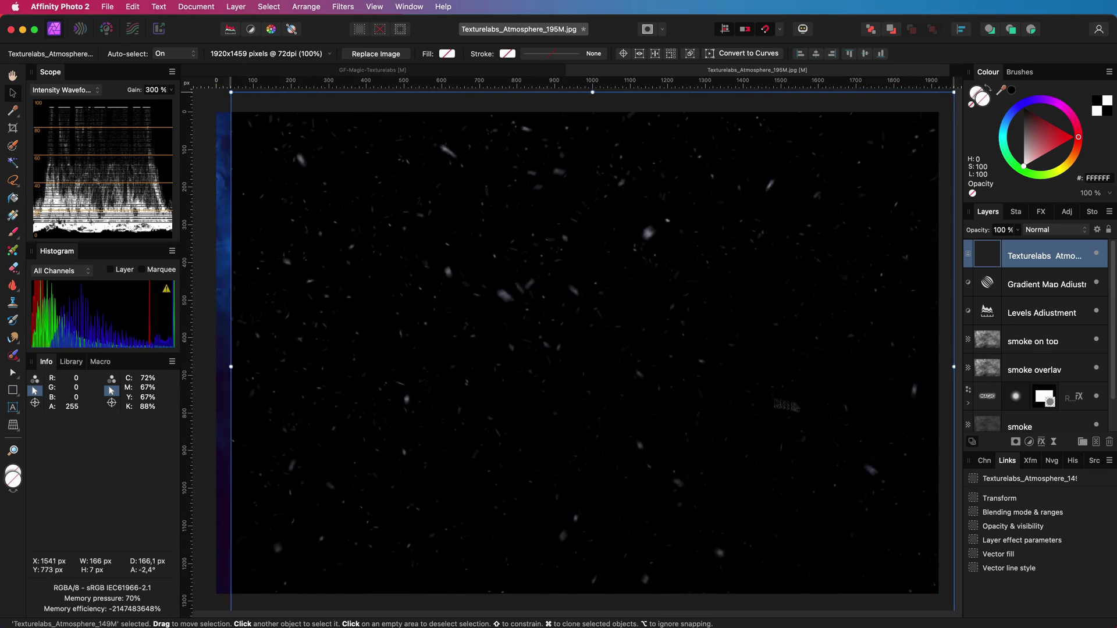
Fit the Texturelabs_Atmosphere_149M particle image to the canvas and place it below the Levels adjustment in Add blend mode
{"action": "mouse_move", "coordinate": [951, 366]}
{"action": "left_mouse_down"}
{"action": "mouse_move", "coordinate": [920, 359]}
{"action": "mouse_move", "coordinate": [939, 360]}
{"action": "left_mouse_up"}
{"action": "left_click_drag", "start_coordinate": [987, 256], "coordinate": [988, 326]}
{"action": "left_click", "coordinate": [1055, 229]}
{"action": "left_click", "coordinate": [1053, 348]}
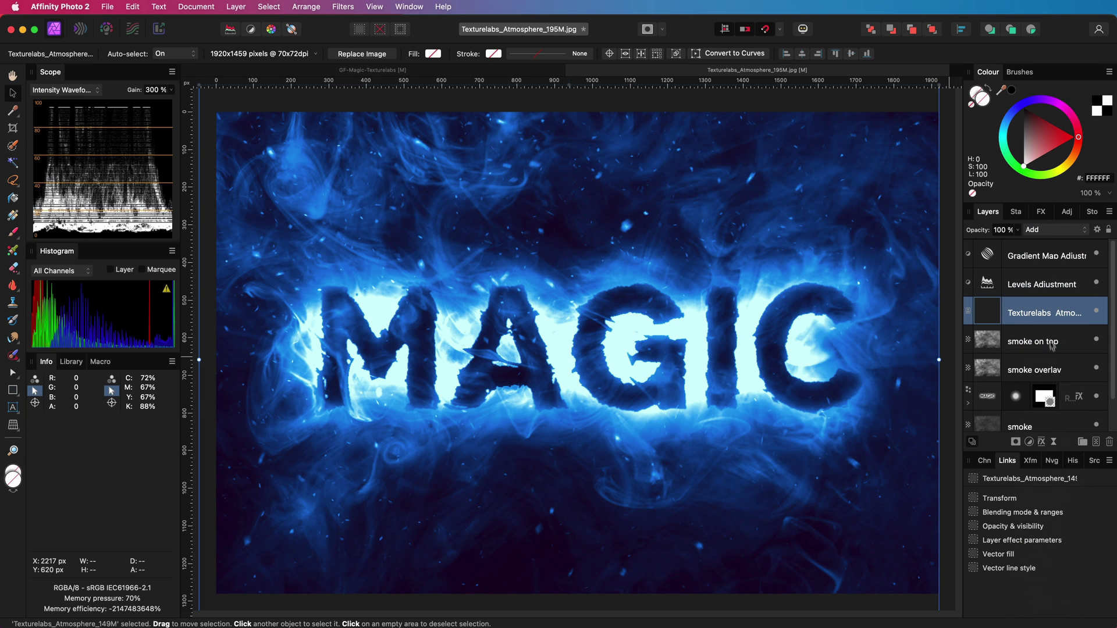
Add a live Unsharp Mask above the Gradient Map with a radius of about 11.3 px and a factor of about 0.676
{"action": "left_click", "coordinate": [1047, 255]}
{"action": "left_click", "coordinate": [1053, 441]}
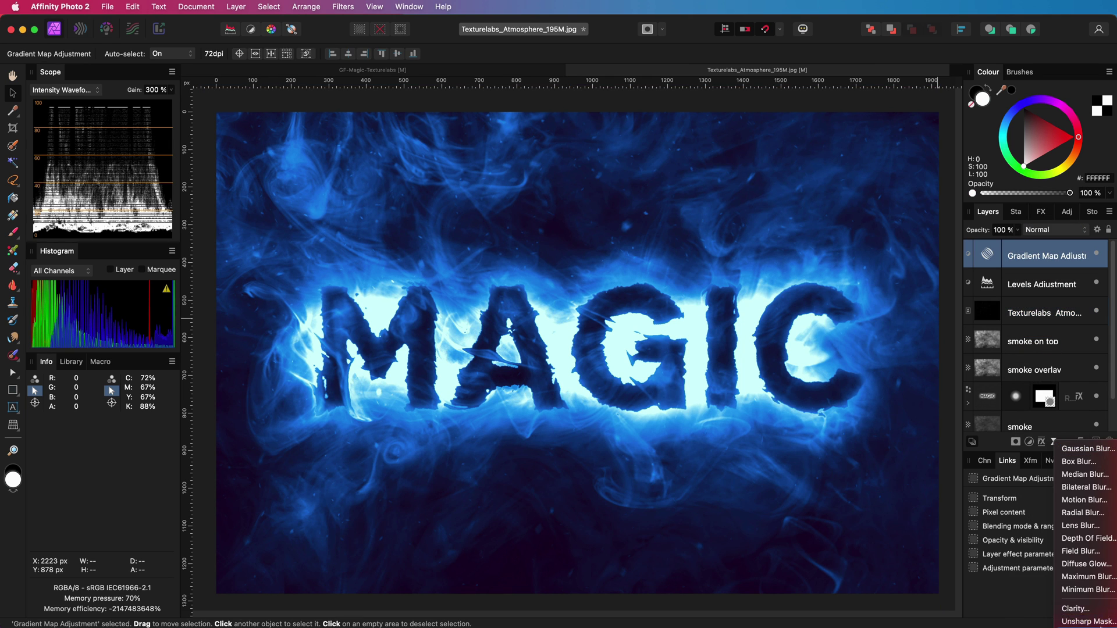
{"action": "left_click", "coordinate": [1076, 625]}
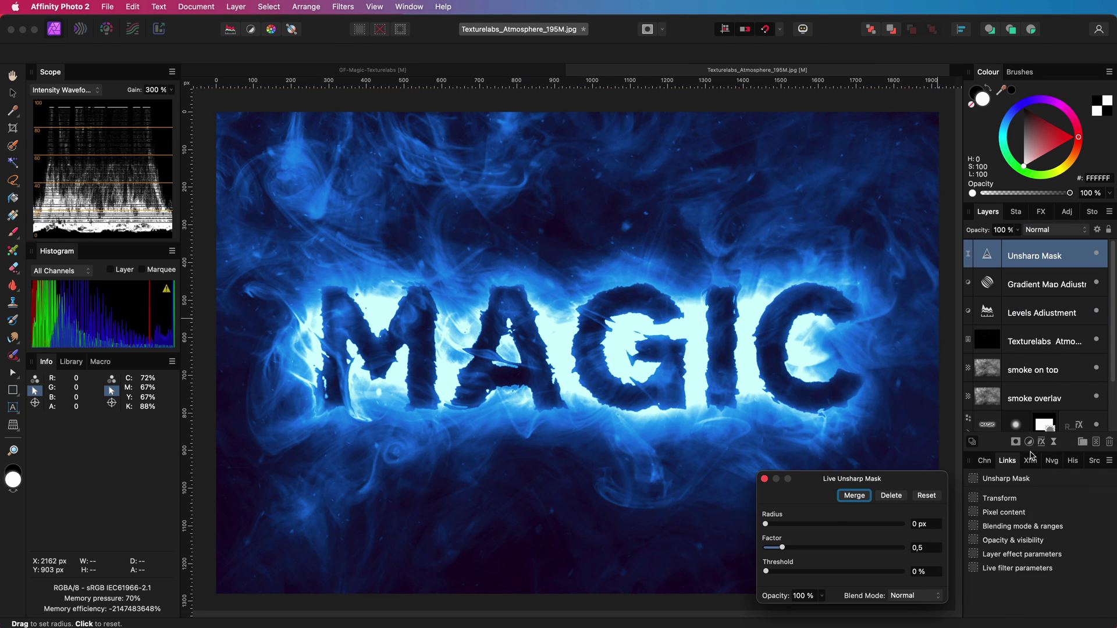
{"action": "left_click_drag", "start_coordinate": [766, 523], "coordinate": [815, 522]}
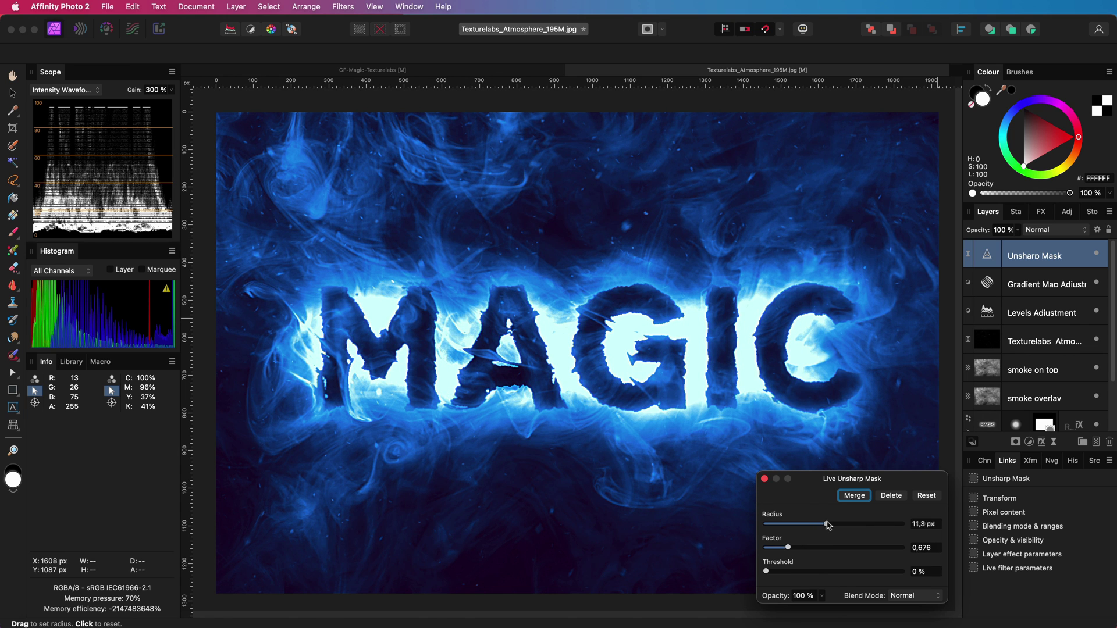
Check the GF-Magic-Texturelabs document, and slightly shift the smoke layer inside TextGroup to vary the eroded letter edges
{"action": "left_click", "coordinate": [449, 73]}
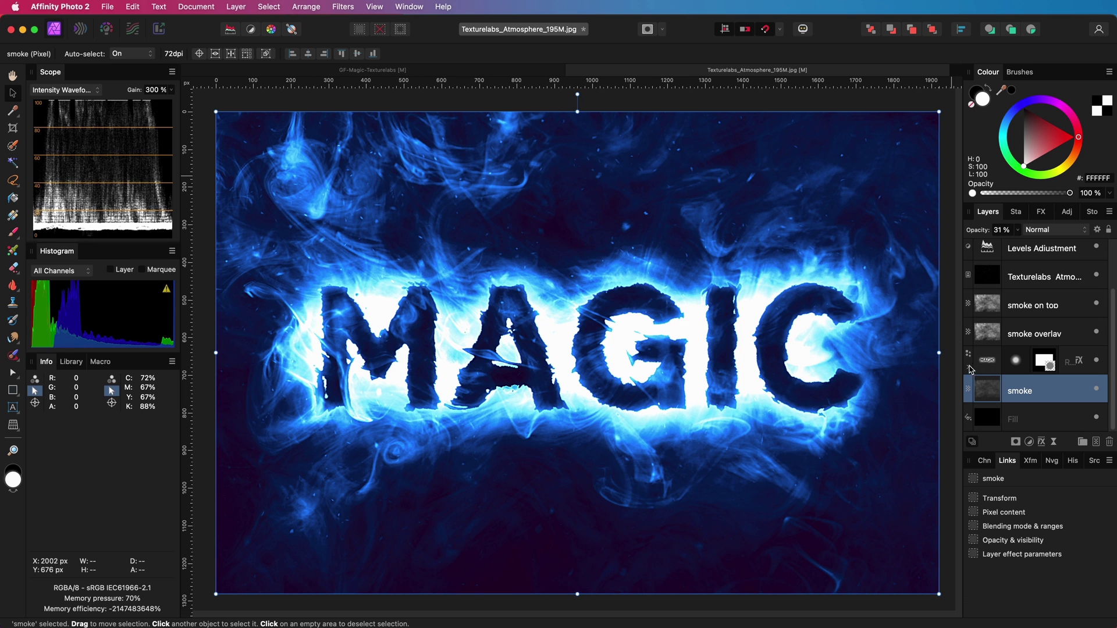
{"action": "left_click", "coordinate": [968, 368]}
{"action": "scroll", "coordinate": [1028, 333], "scroll_direction": "down", "scroll_amount": 3}
{"action": "mouse_move", "coordinate": [711, 397]}
{"action": "left_mouse_down"}
{"action": "mouse_move", "coordinate": [732, 391]}
{"action": "mouse_move", "coordinate": [717, 407]}
{"action": "mouse_move", "coordinate": [721, 396]}
{"action": "left_mouse_up"}
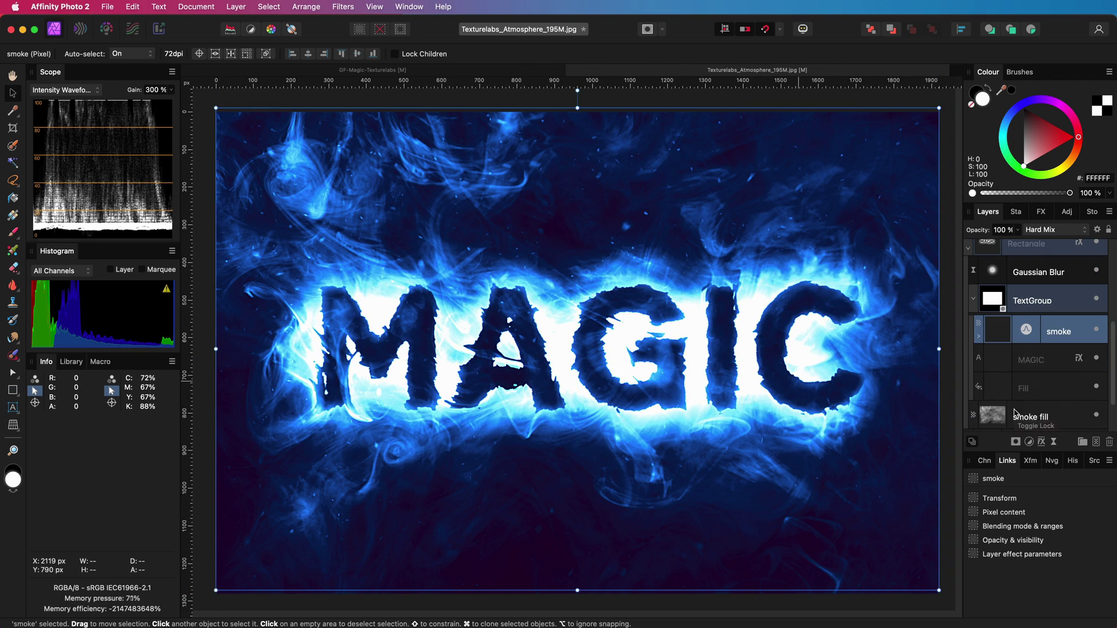
Try the word POETIC in place of MAGIC, reposition the Rectangle group, and undo these changes
{"action": "key", "text": "t"}
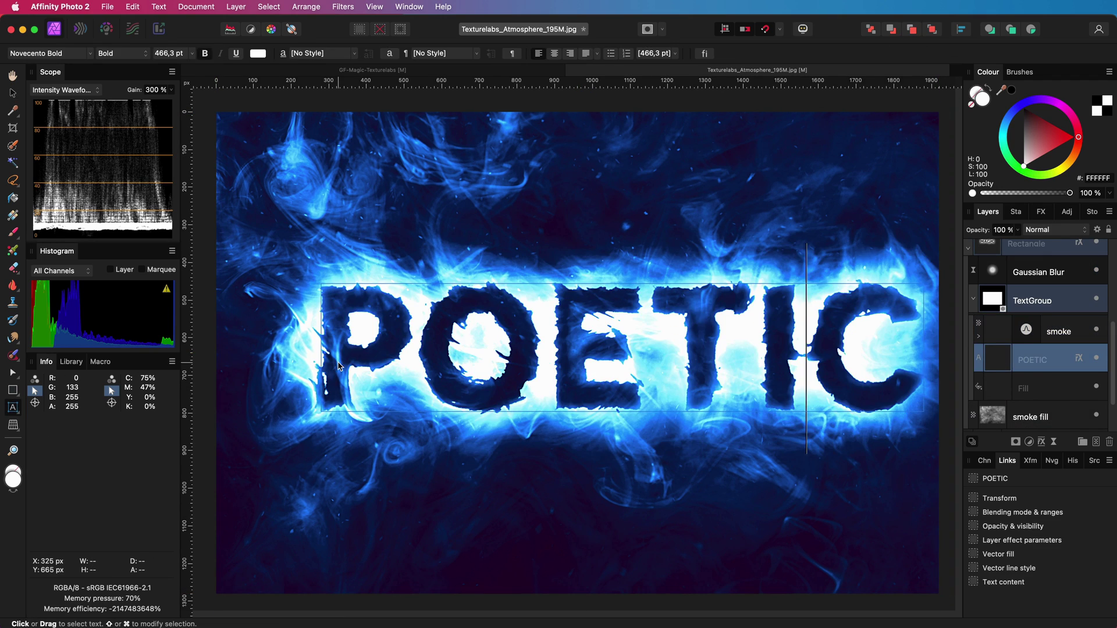
{"action": "key", "text": "Escape"}
{"action": "left_click_drag", "start_coordinate": [677, 360], "coordinate": [632, 360]}
{"action": "key", "text": "super+z"}
{"action": "left_click_drag", "start_coordinate": [769, 374], "coordinate": [696, 384]}
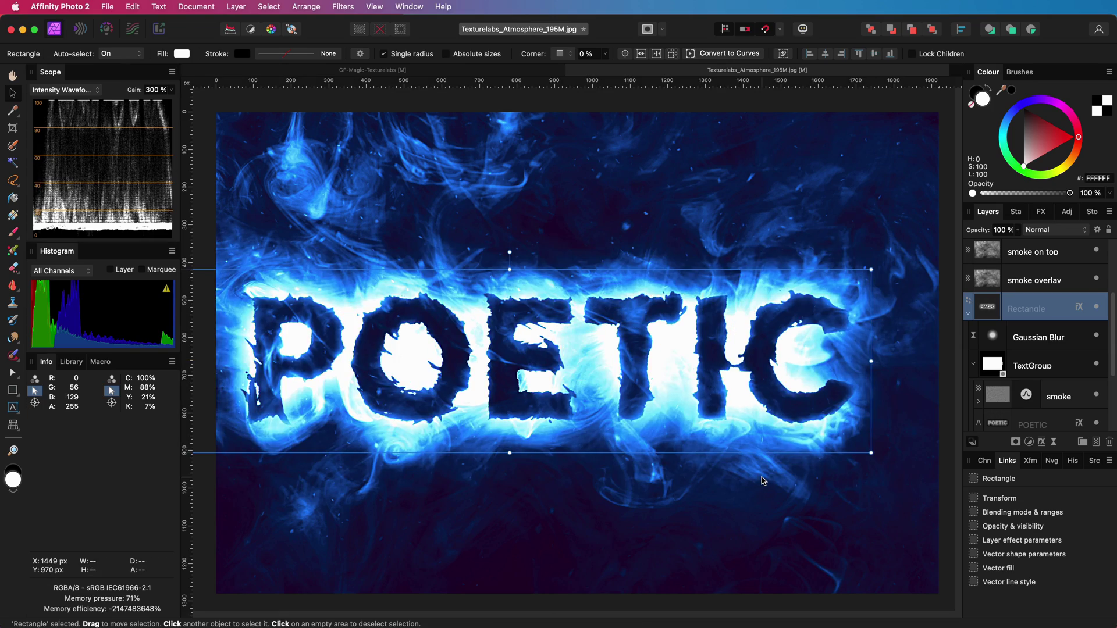
{"action": "key", "text": "super+z"}
{"action": "key", "text": "super+z"}
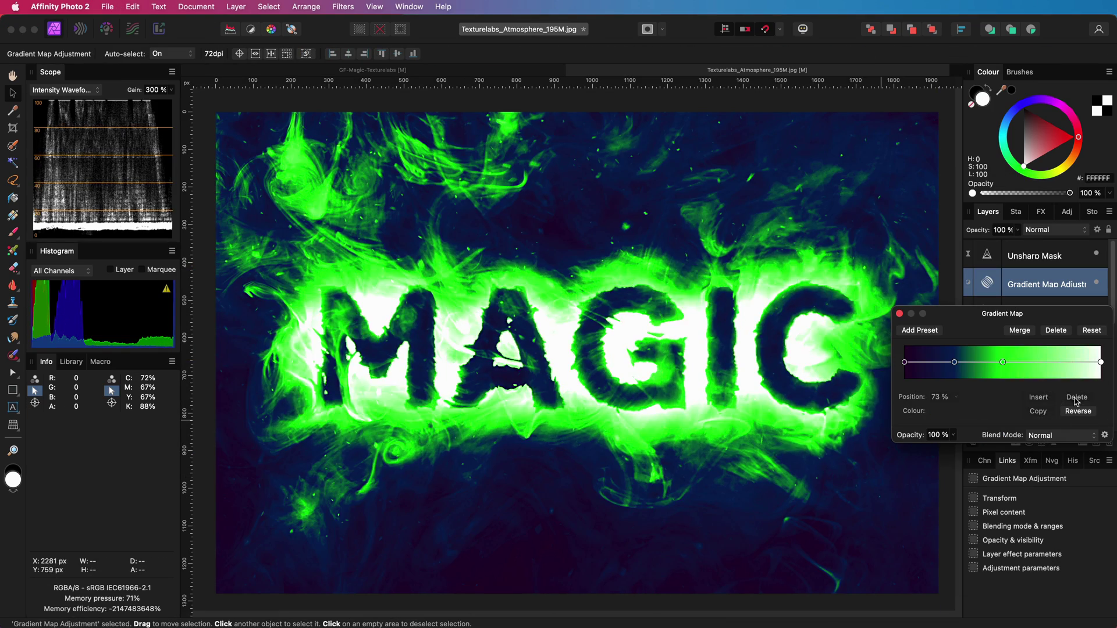
Recolour the Gradient Map to run from dark purple through green to a light green end stop (#AEFF9C)
{"action": "left_click_drag", "start_coordinate": [1013, 363], "coordinate": [949, 366]}
{"action": "left_click", "coordinate": [945, 410]}
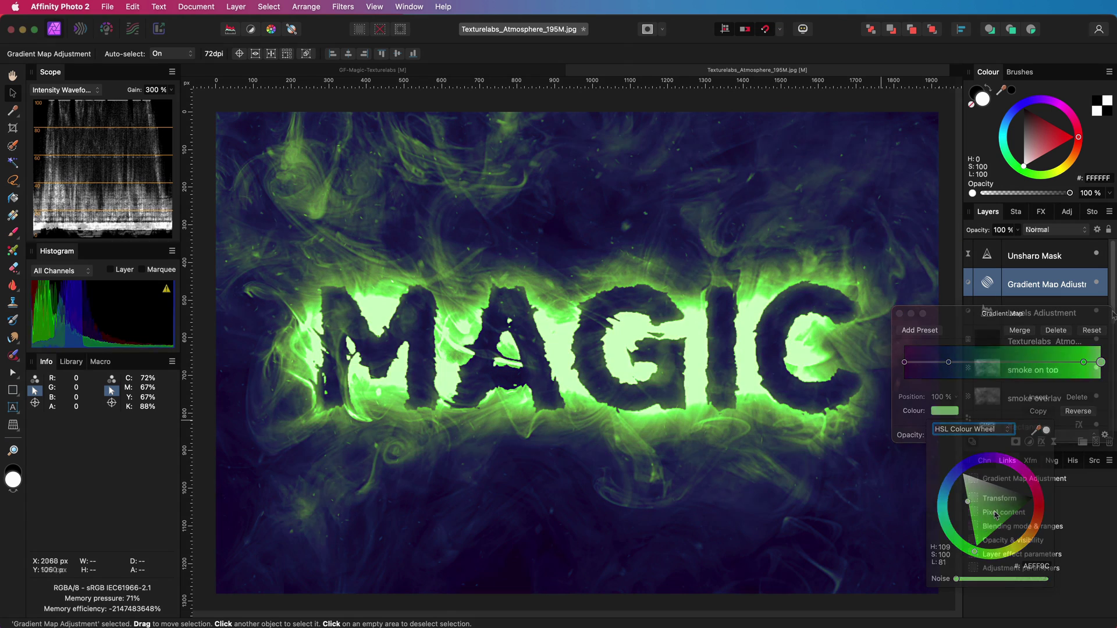